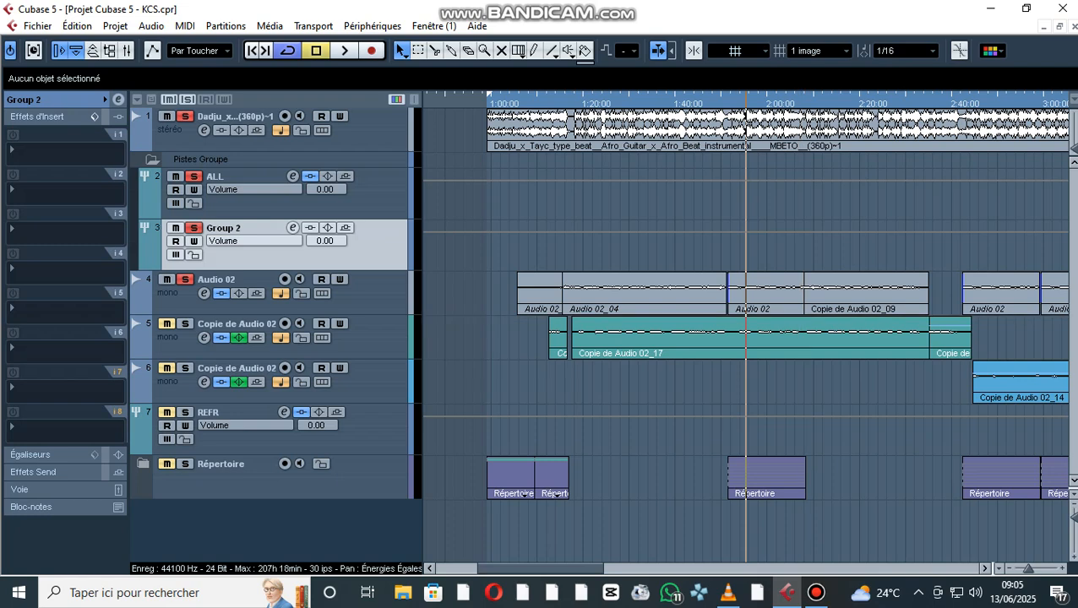
# - Loop playback over the Audio 02 clip that starts at 1:51 and play it from its beginning
pyautogui.click(717, 101)
pyautogui.click(765, 293)
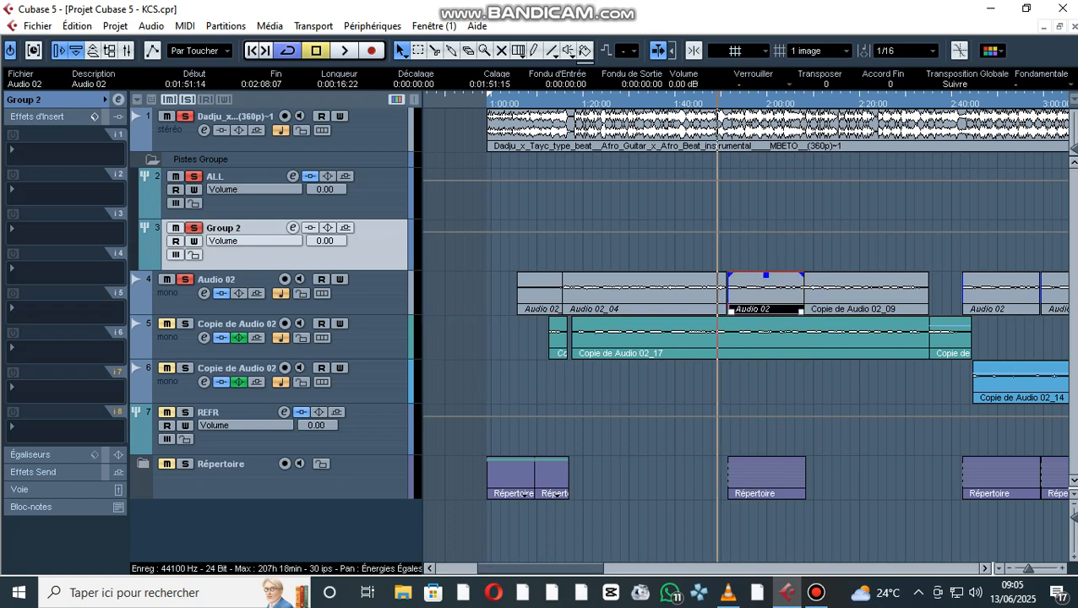
pyautogui.press('p')
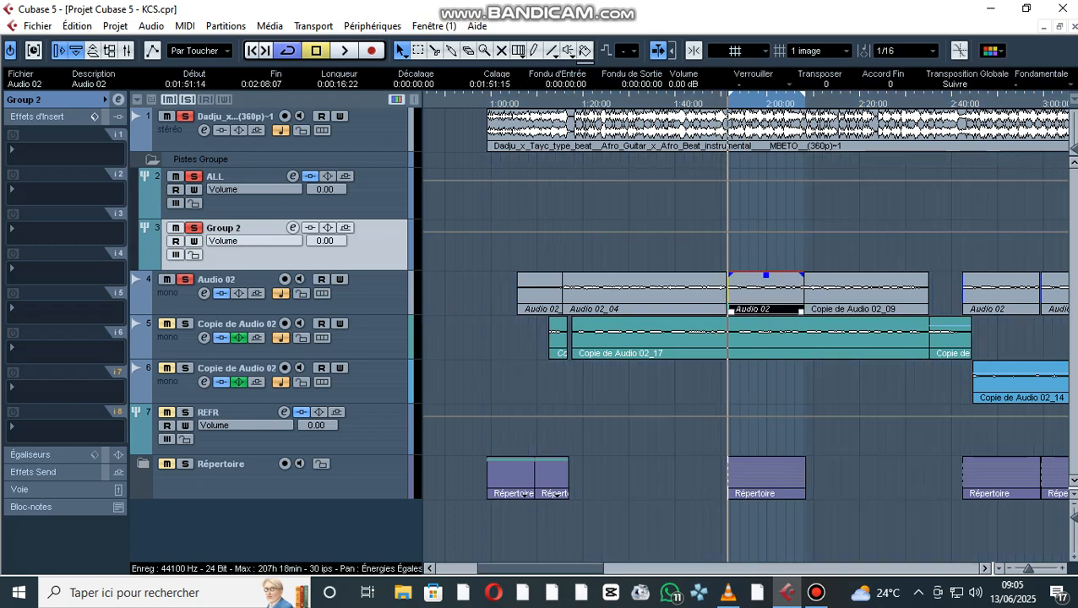
pyautogui.press('space')
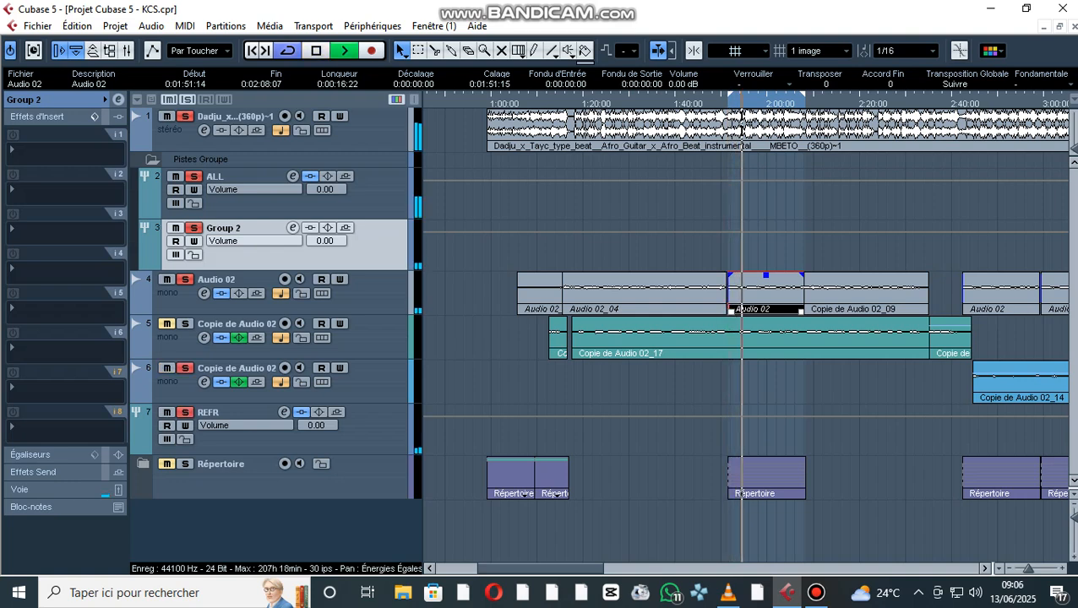
# - Examine the REFR group's insert effects while the loop plays, and return playback to the loop start
pyautogui.hotkey('shift', 'h')
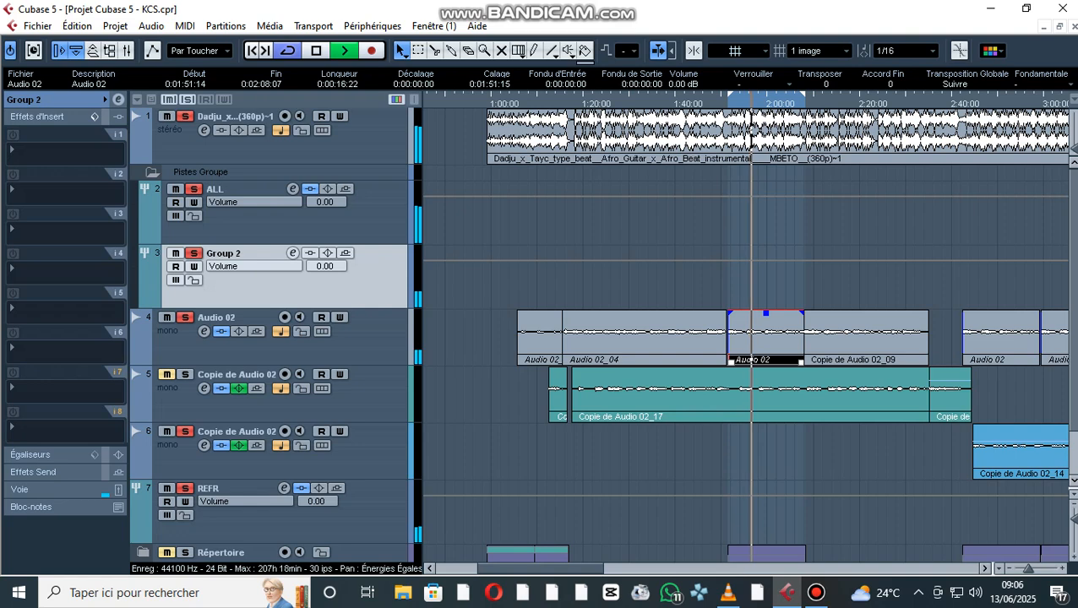
pyautogui.scroll(-2, 746, 338)
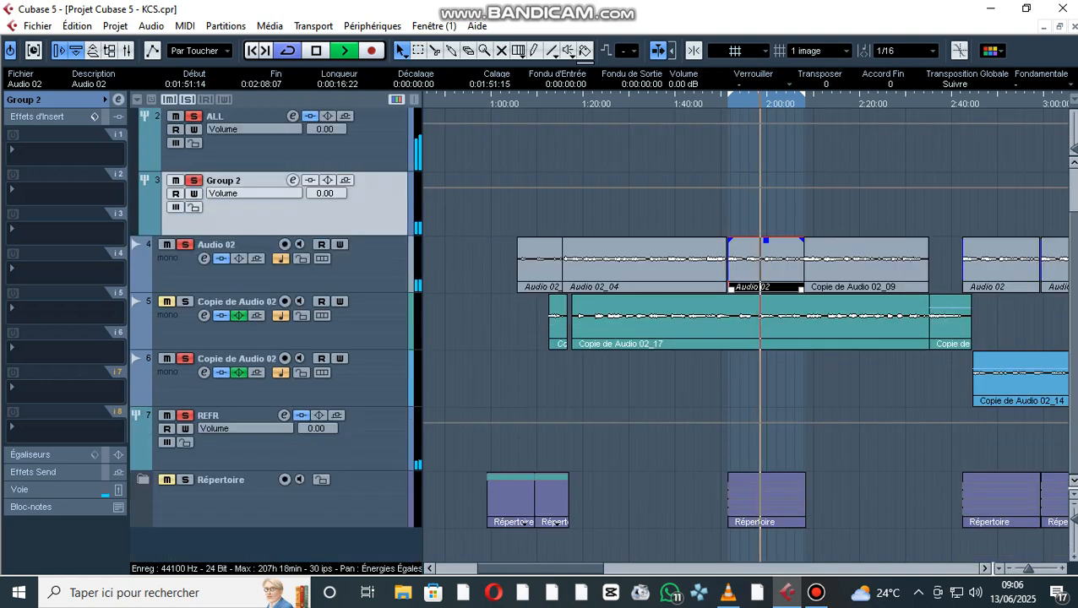
pyautogui.click(262, 446)
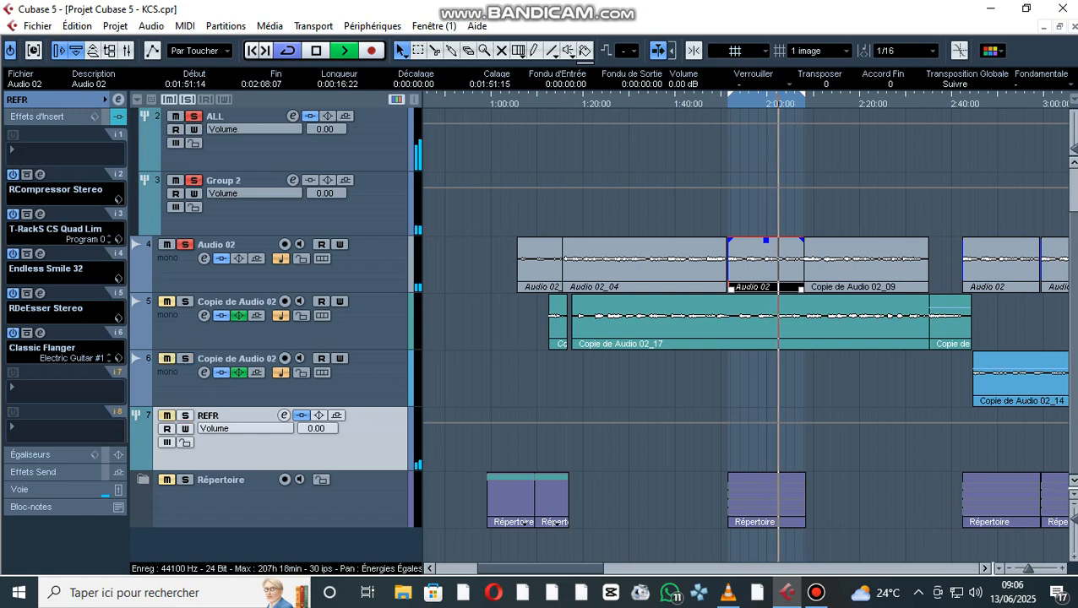
pyautogui.press('h')
pyautogui.press('h')
pyautogui.press('h')
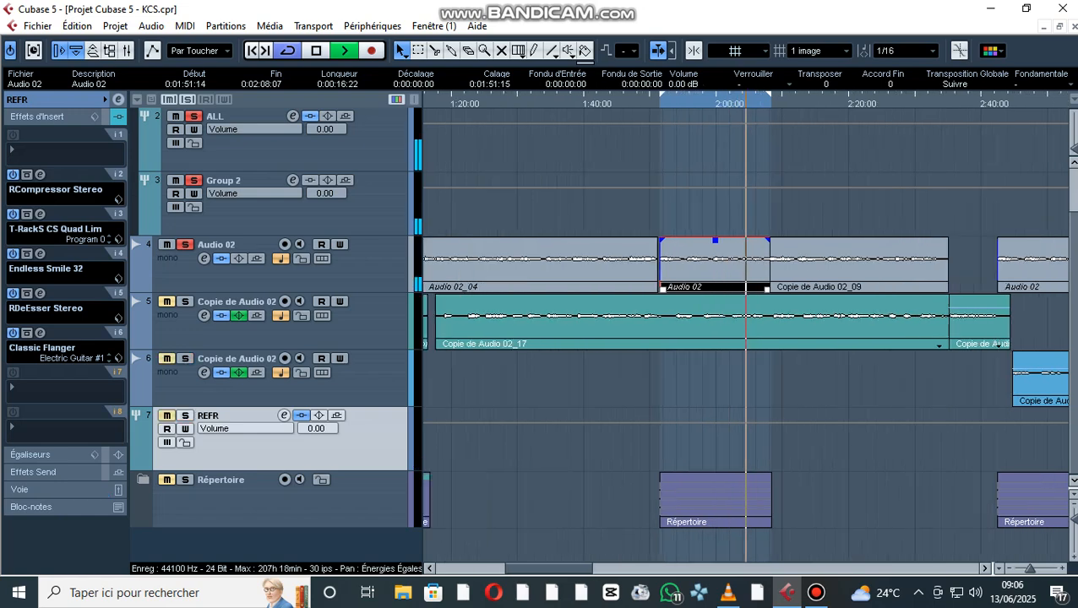
pyautogui.press('space')
pyautogui.press('KP_1')
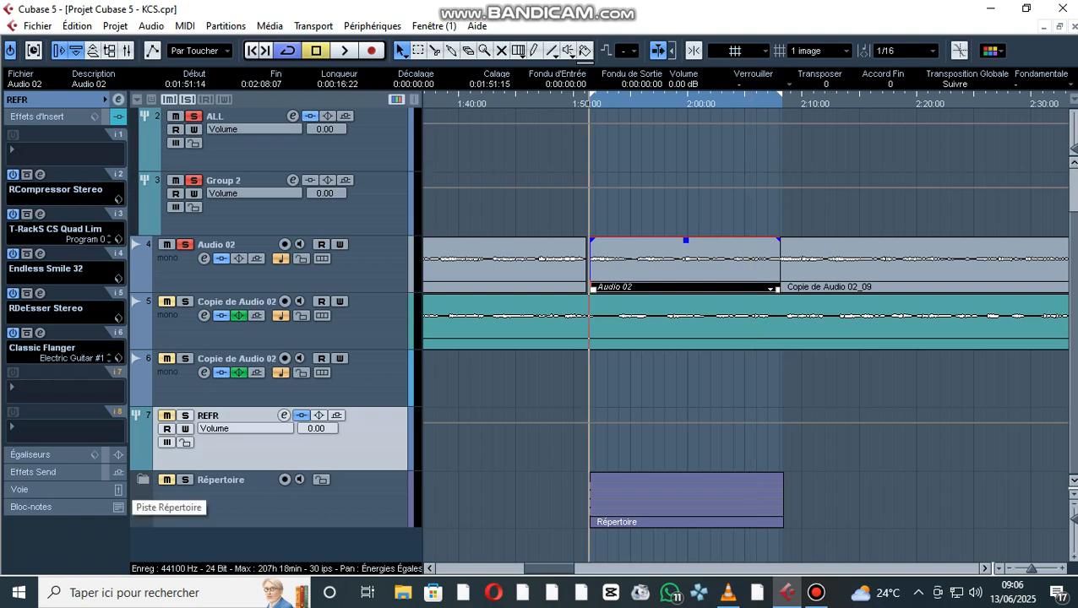
# - Check the insert slots of the Audio 02 track and Group 2 while auditioning the loop, and rewind to its start
pyautogui.click(240, 275)
pyautogui.press('space')
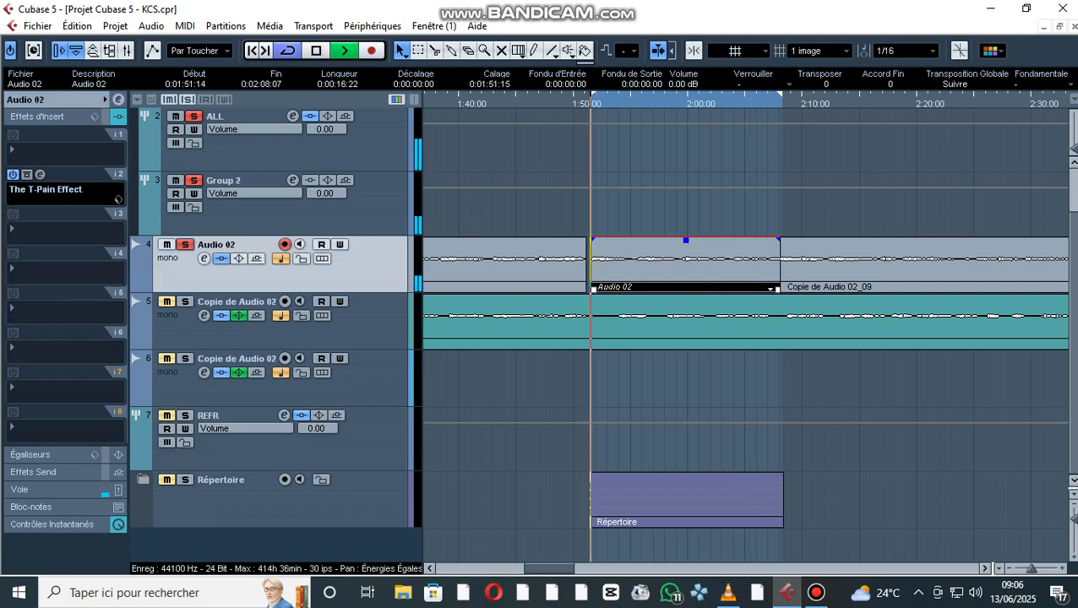
pyautogui.click(245, 218)
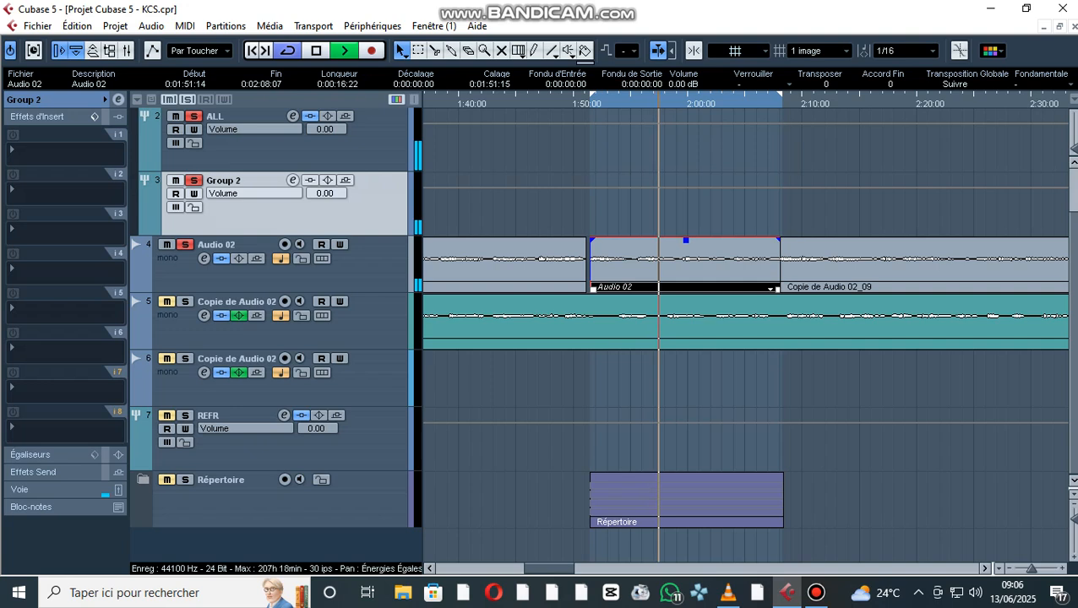
pyautogui.press('space')
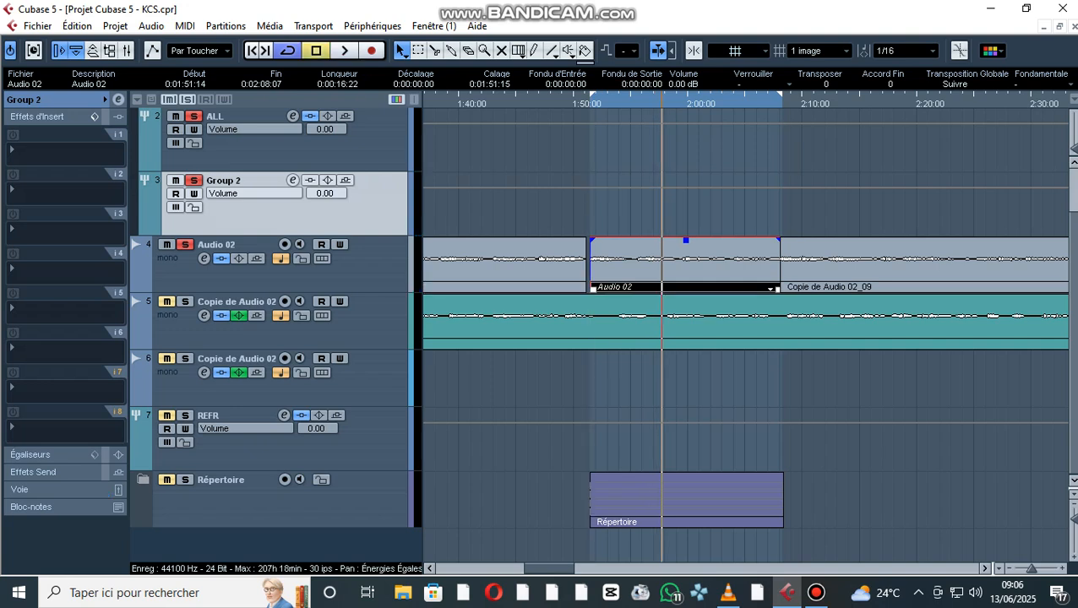
pyautogui.press('KP_1')
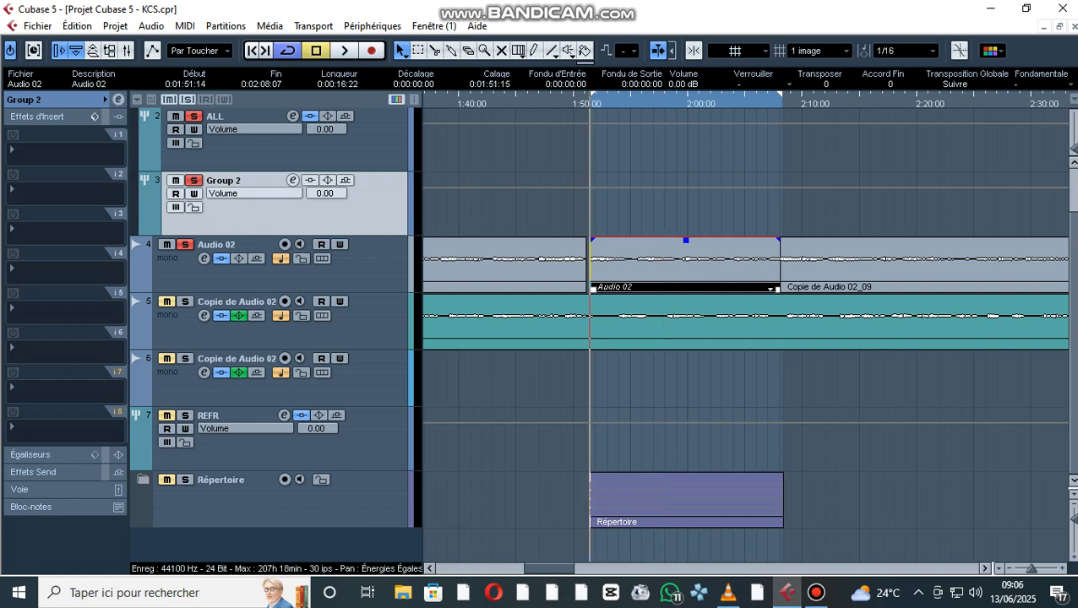
# - Take the instrumental track out of solo and audition the looped vocal without the beat
pyautogui.scroll(2, 591, 338)
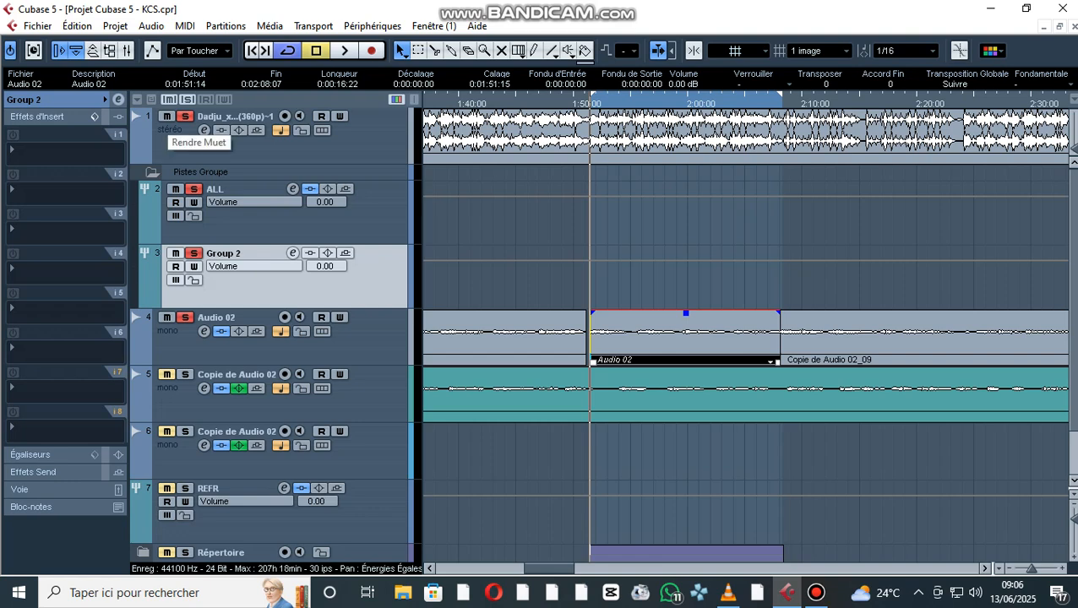
pyautogui.press('space')
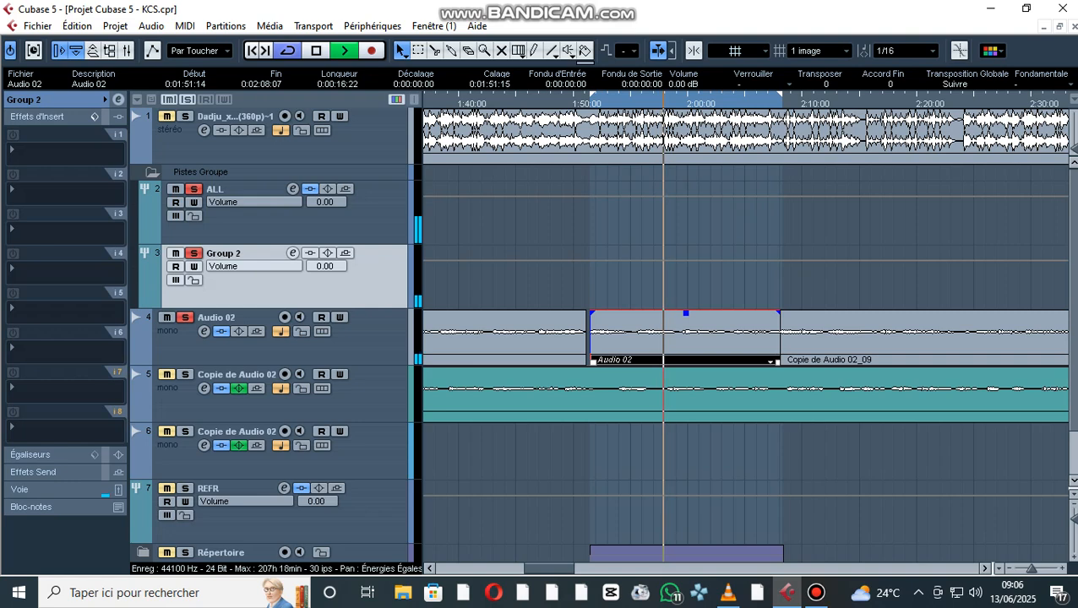
pyautogui.press('space')
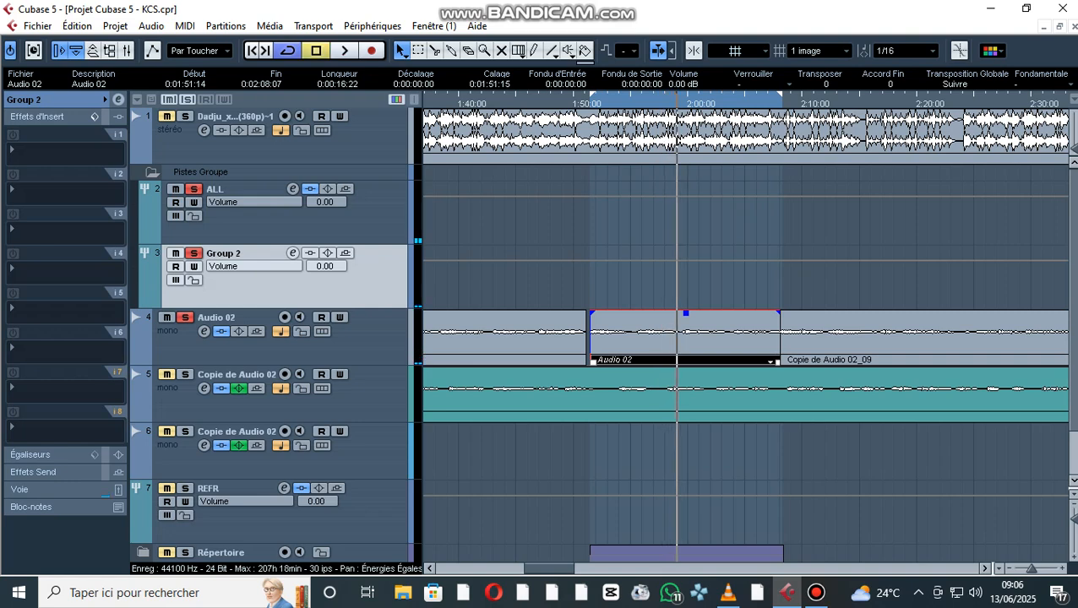
# - Open the channel settings of Group 2 and audition the looped vocal
pyautogui.click(293, 252)
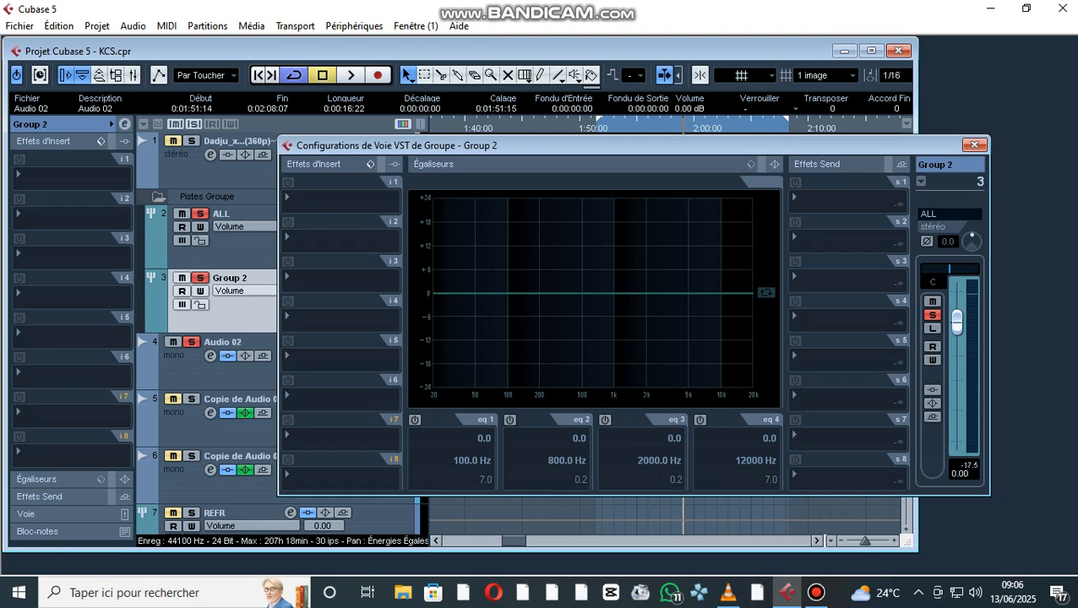
pyautogui.moveTo(634, 145); pyautogui.dragTo(618, 147)
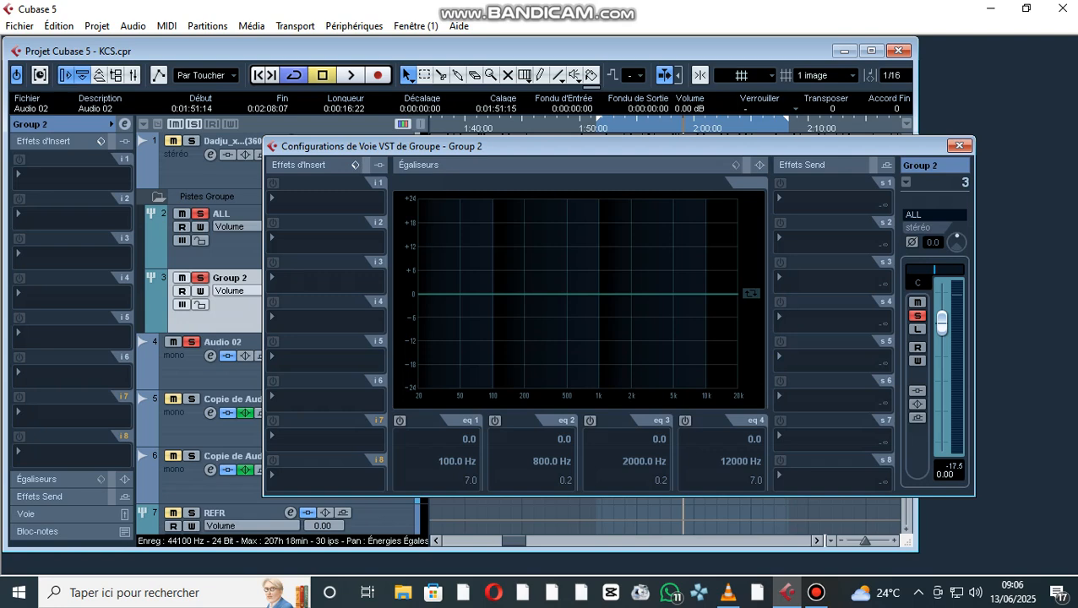
pyautogui.press('space')
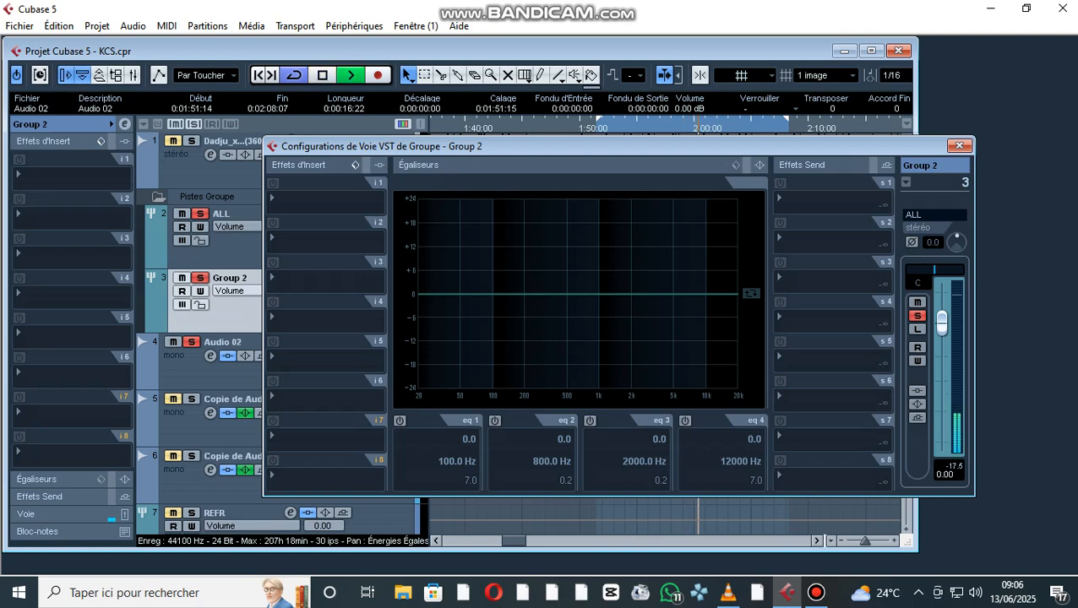
pyautogui.press('space')
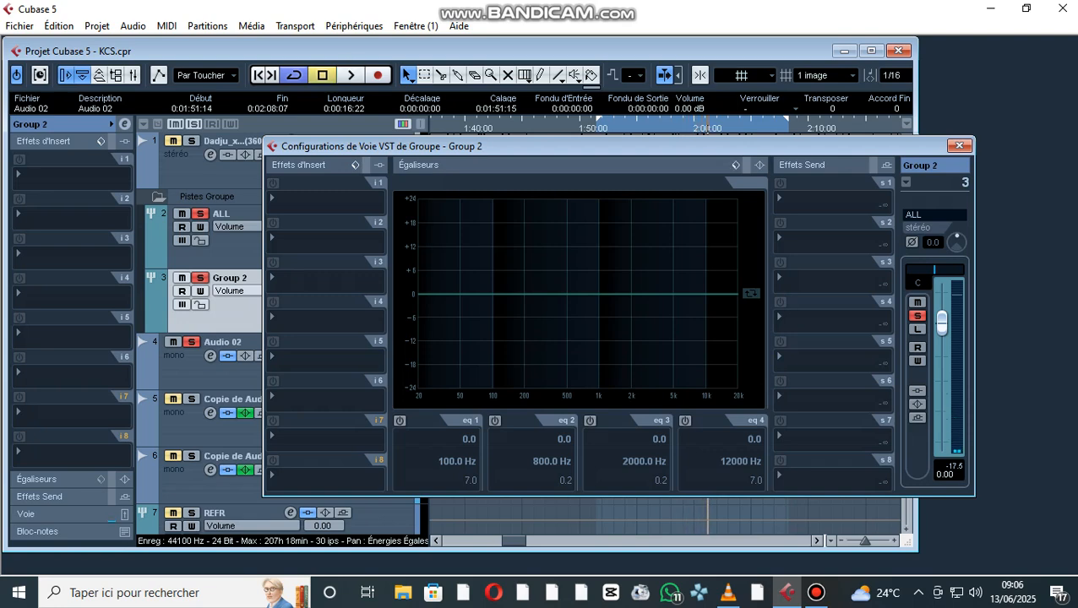
pyautogui.click(736, 166)
pyautogui.press('Escape')
pyautogui.click(736, 165)
pyautogui.press('Escape')
pyautogui.click(352, 75)
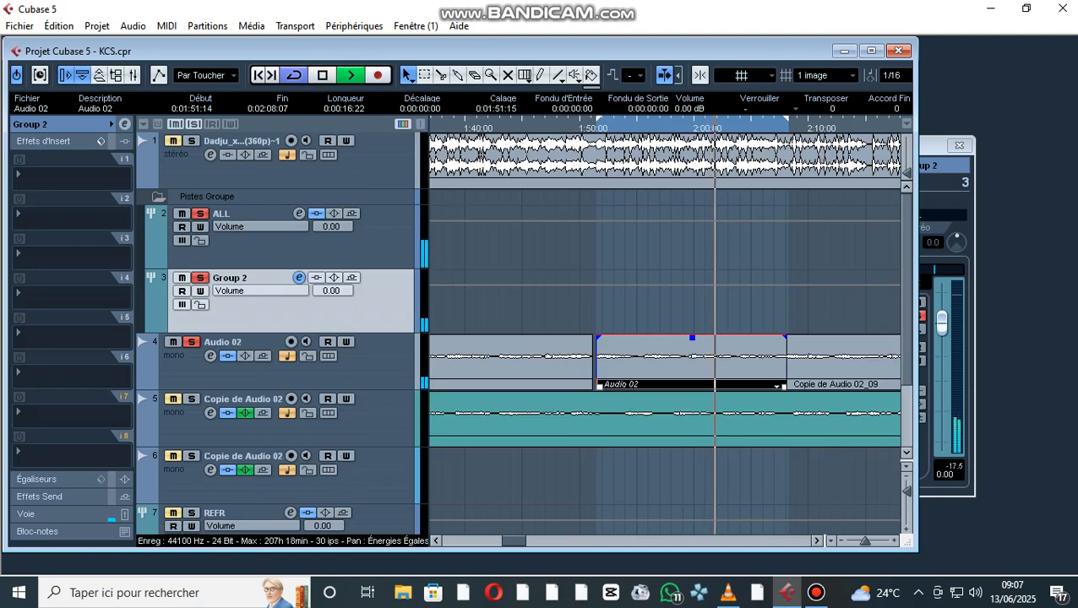
pyautogui.press('space')
pyautogui.click(872, 50)
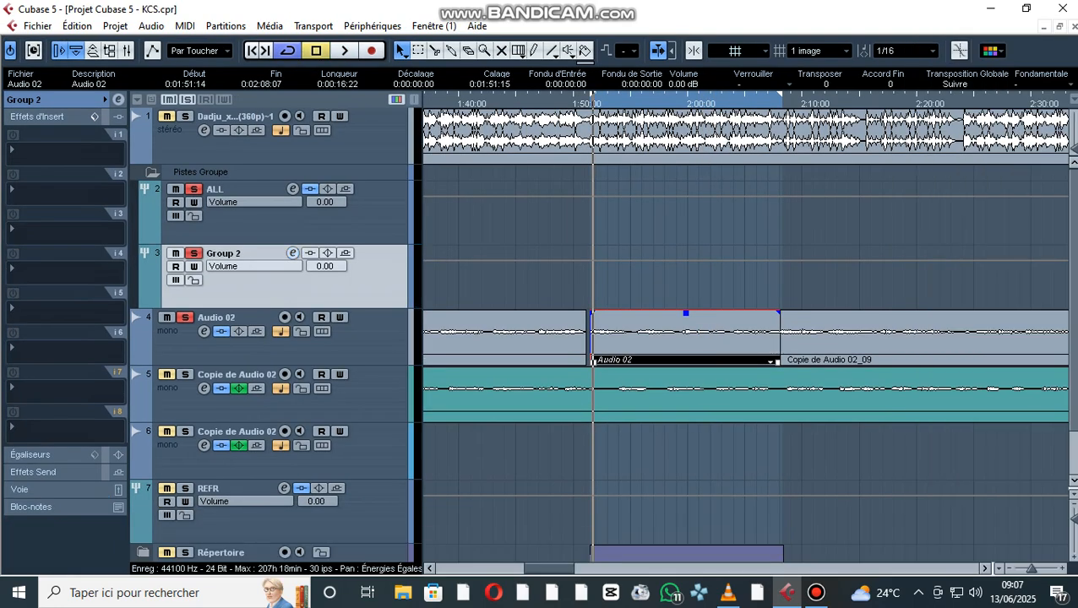
# - Load the LoCut@80Hz equalizer preset in Group 2's channel settings while auditioning the loop
pyautogui.click(292, 253)
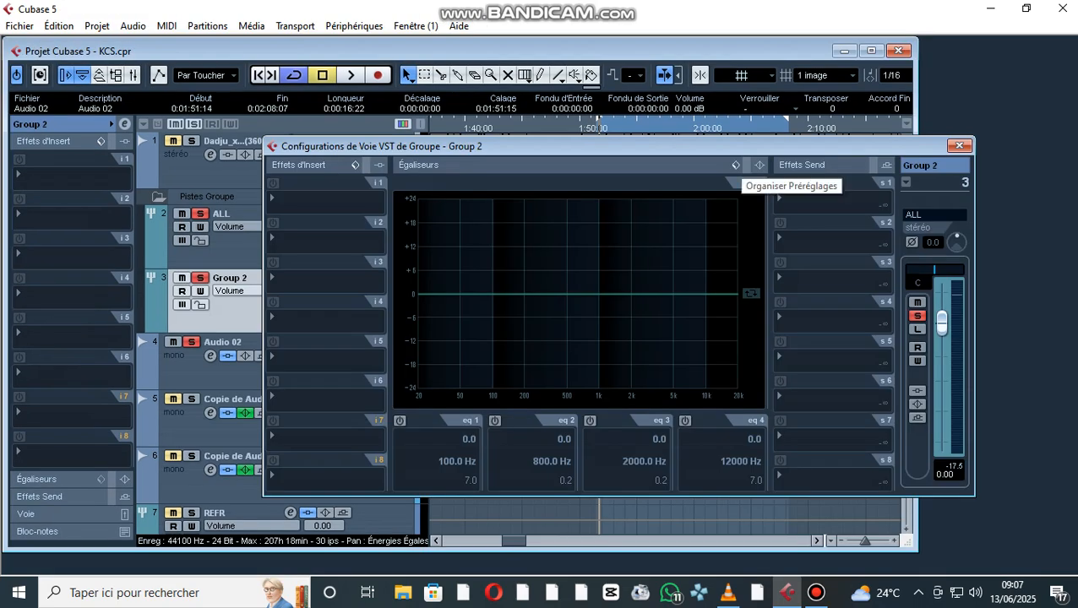
pyautogui.press('space')
pyautogui.click(735, 164)
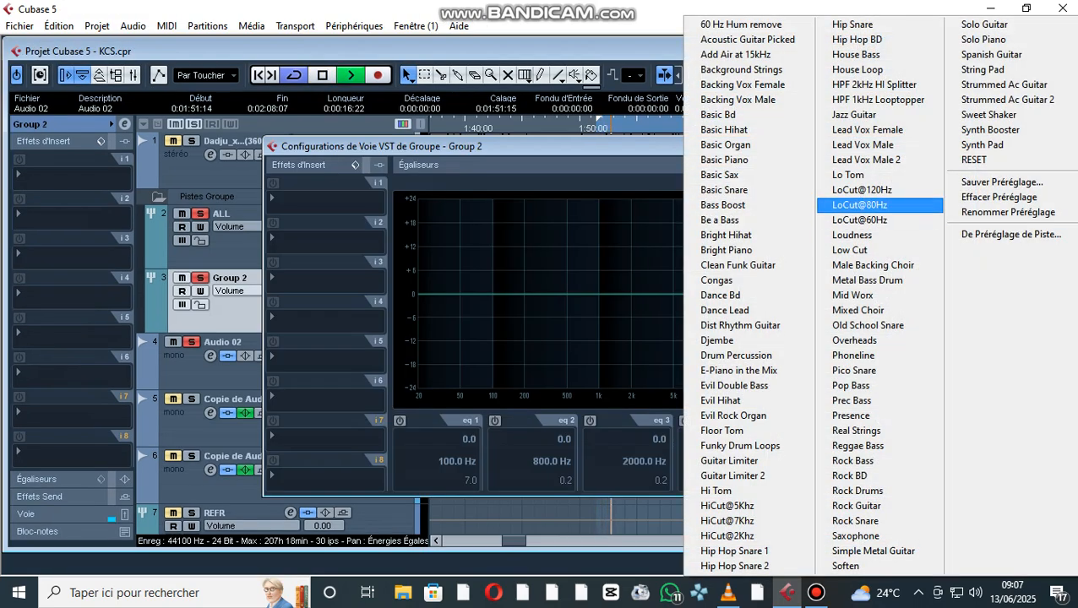
pyautogui.click(854, 205)
pyautogui.press('space')
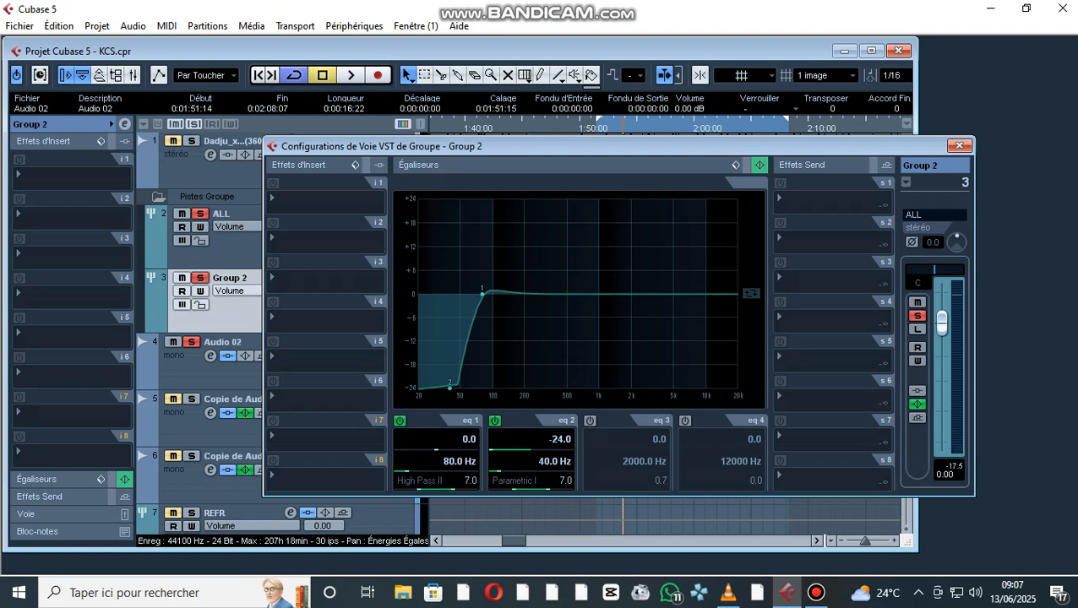
# - Move Group 2's EQ band 1 to 116 Hz with -6.4 dB gain and audition the low cut
pyautogui.moveTo(483, 291); pyautogui.dragTo(499, 318)
pyautogui.press('space')
pyautogui.press('space')
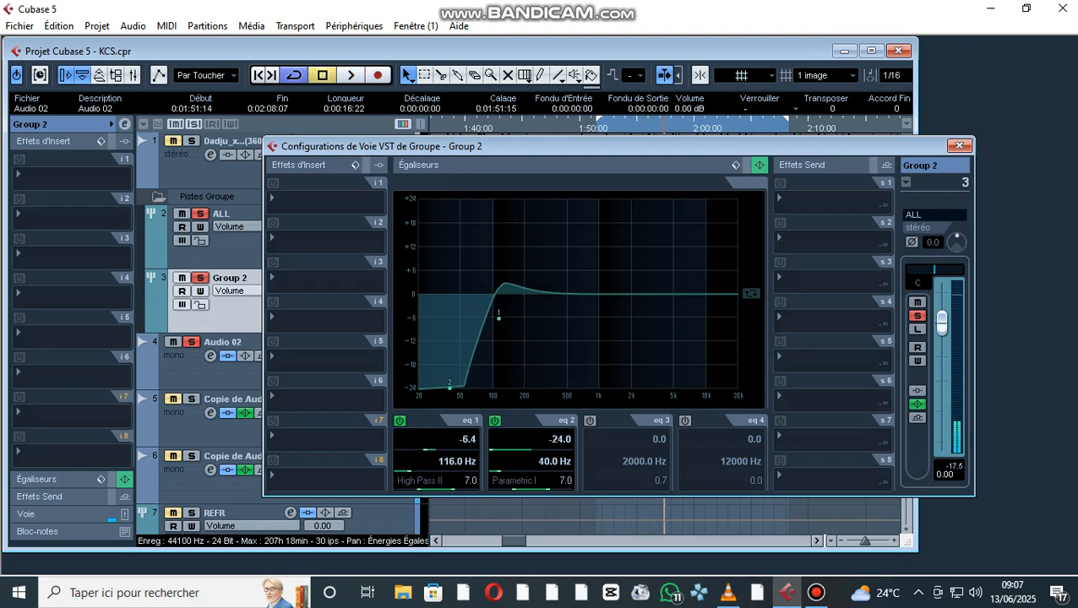
# - Enable Group 2's EQ band 3, set it to 158 Hz with -7.4 dB gain, and audition the result
pyautogui.click(590, 421)
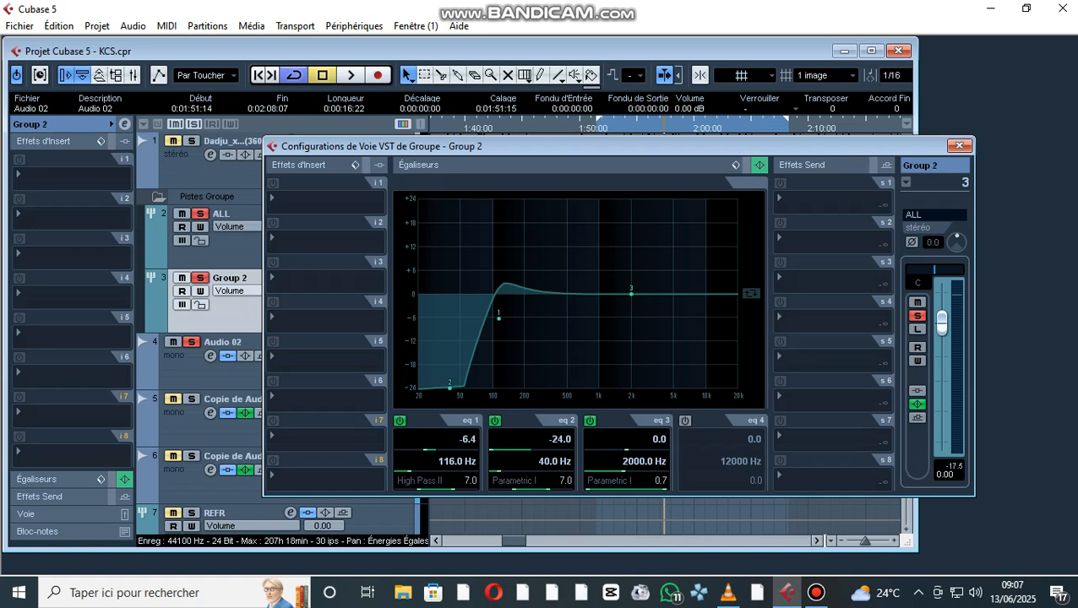
pyautogui.moveTo(631, 293); pyautogui.dragTo(513, 322)
pyautogui.press('space')
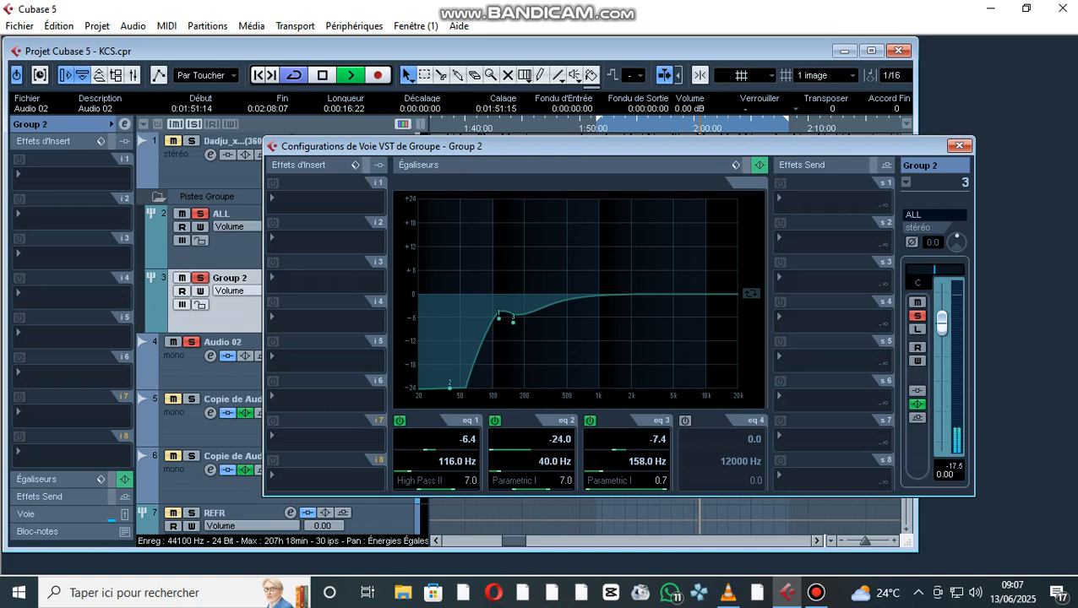
pyautogui.press('space')
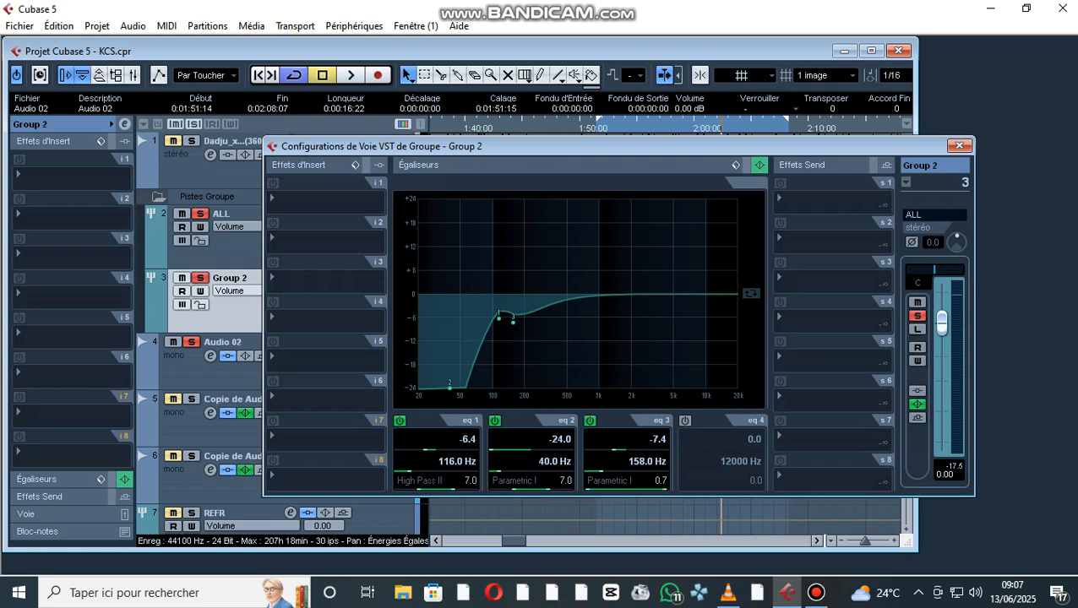
pyautogui.click(871, 51)
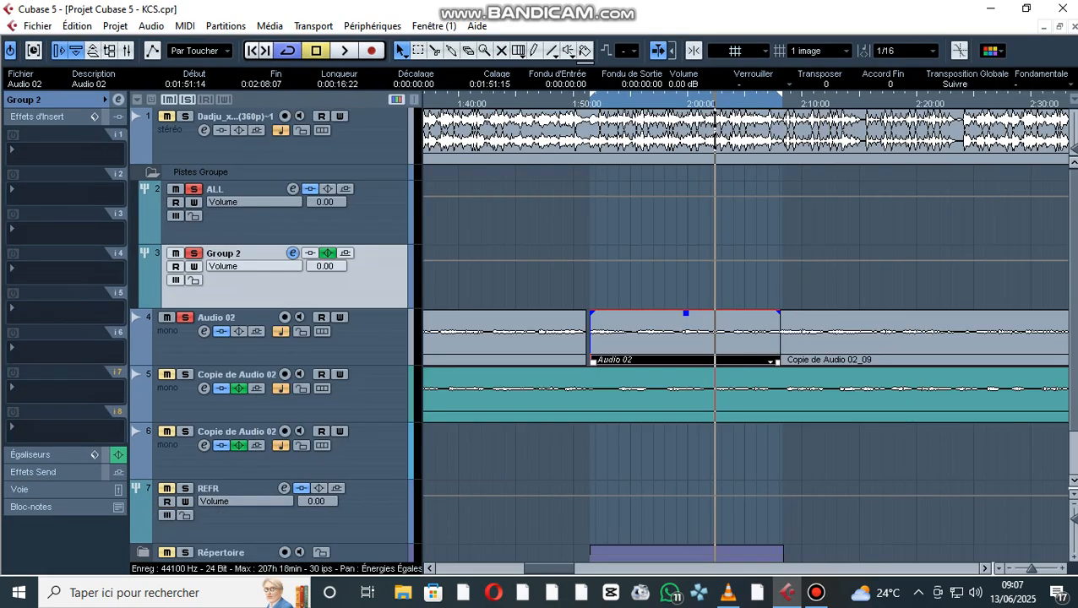
pyautogui.click(59, 185)
pyautogui.moveTo(68, 185)
pyautogui.press('Escape')
# - Insert the Softube Passive Equalizer in Group 2's second insert slot and place its window over the lower tracks
pyautogui.press('space')
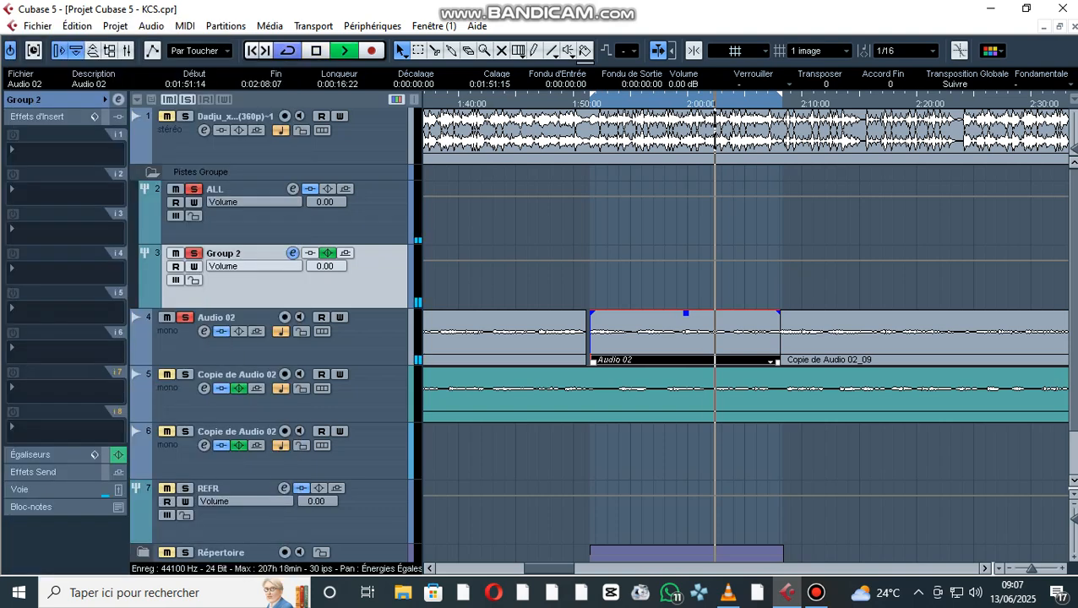
pyautogui.click(59, 203)
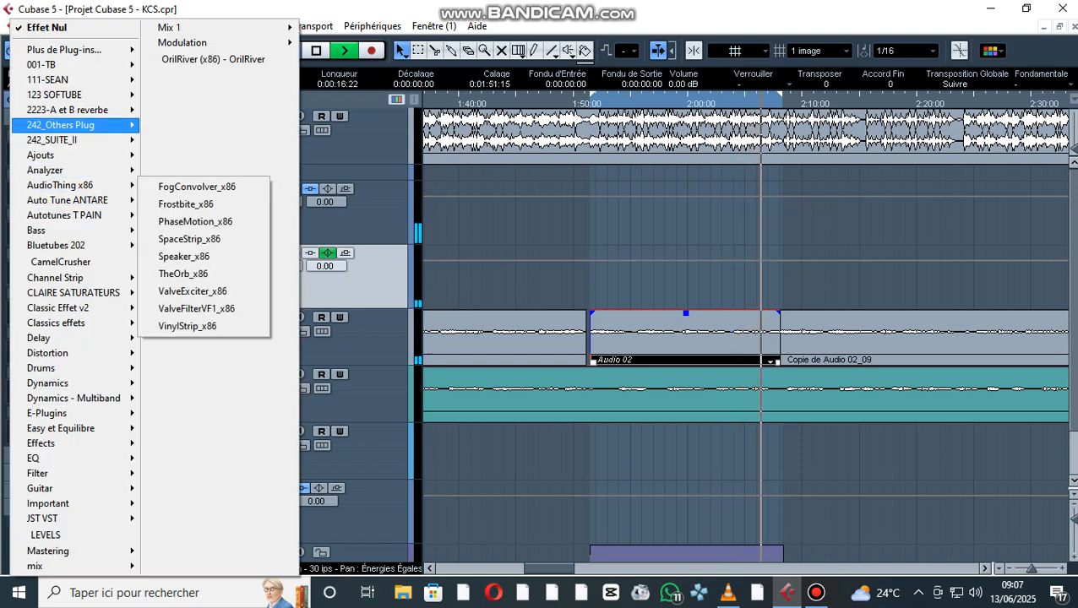
pyautogui.moveTo(59, 95)
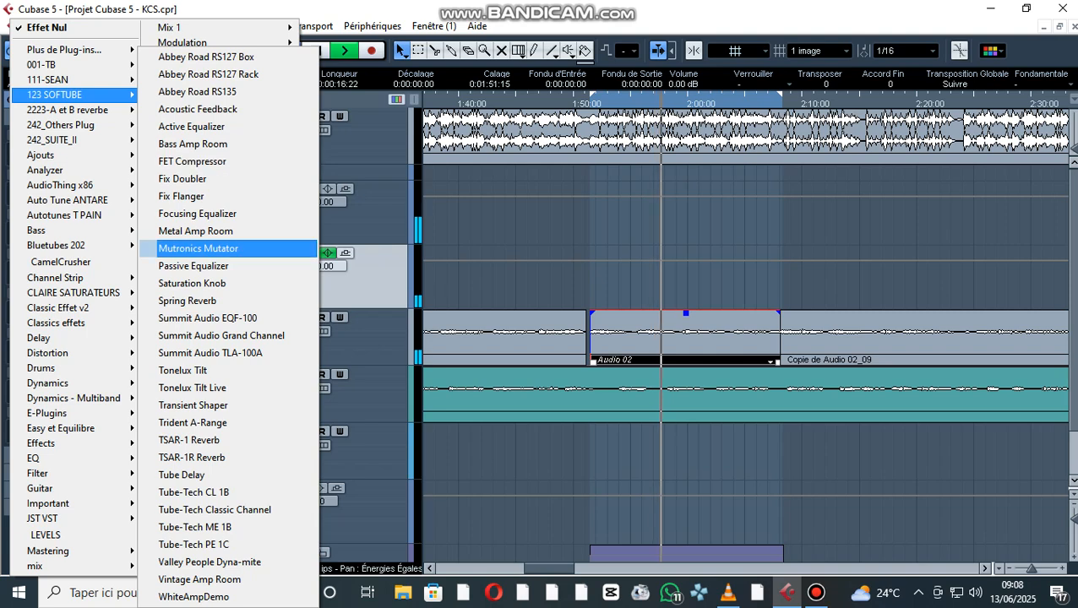
pyautogui.click(195, 267)
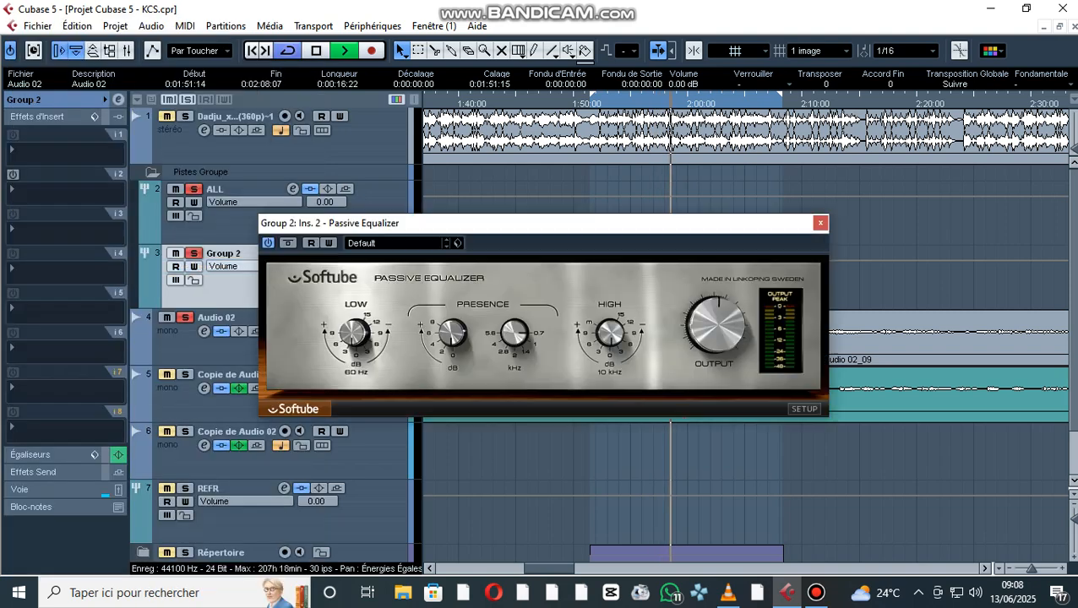
pyautogui.press('space')
pyautogui.moveTo(555, 226); pyautogui.dragTo(616, 237)
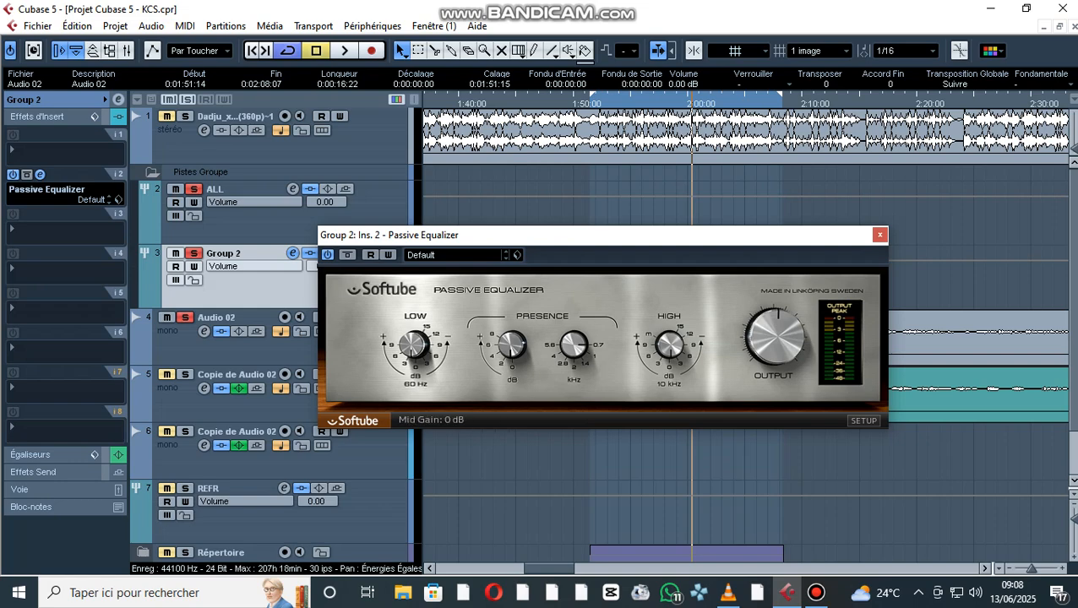
pyautogui.moveTo(542, 239); pyautogui.dragTo(562, 262)
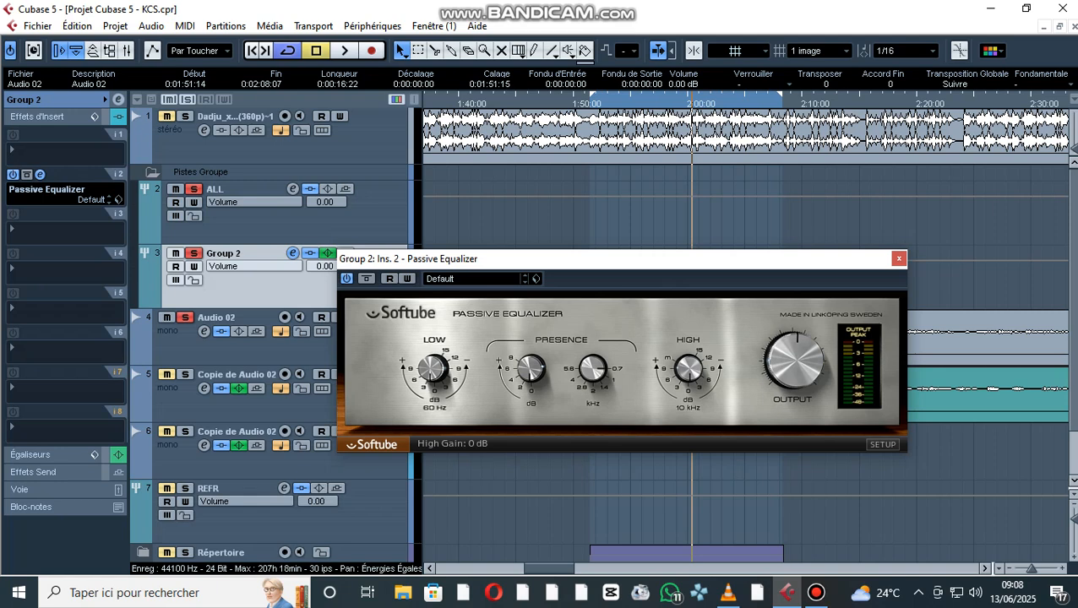
# - Audition the loop through the Passive Equalizer, returning to the loop start, and save the project
pyautogui.press('space')
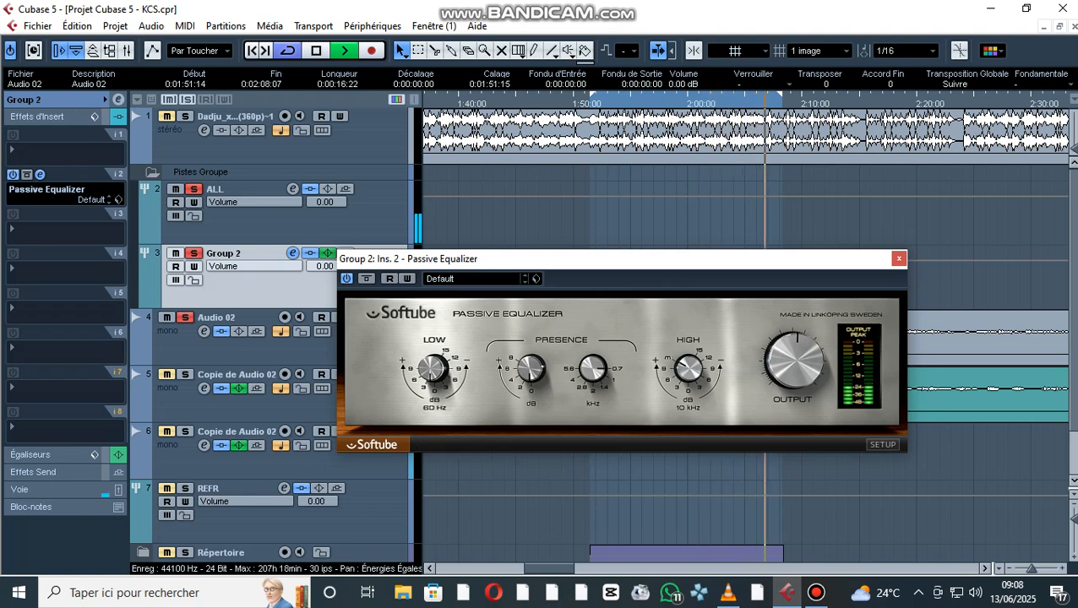
pyautogui.press('space')
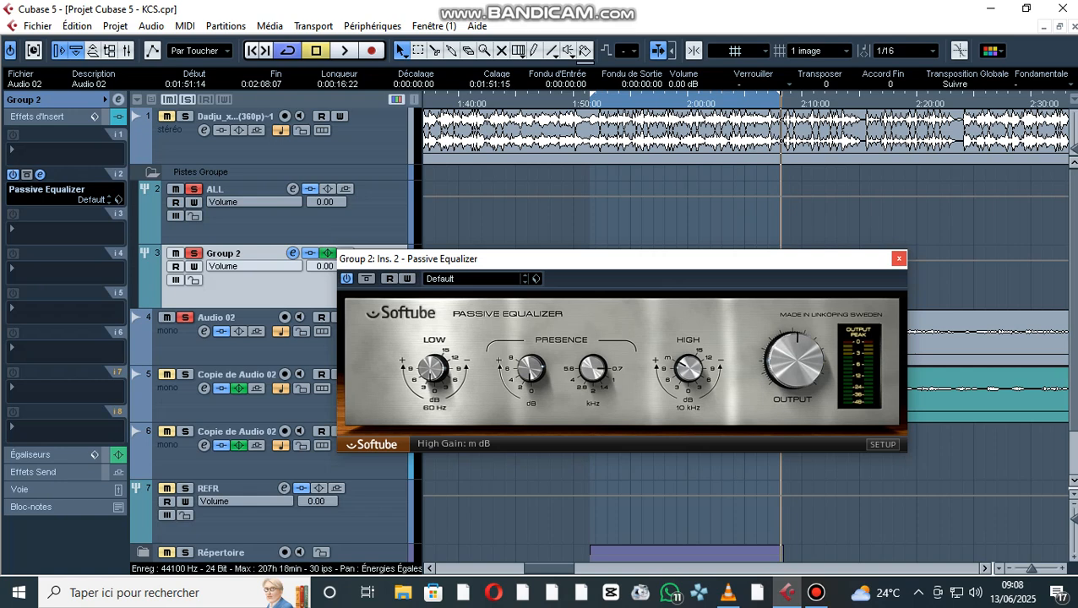
pyautogui.press('KP_1')
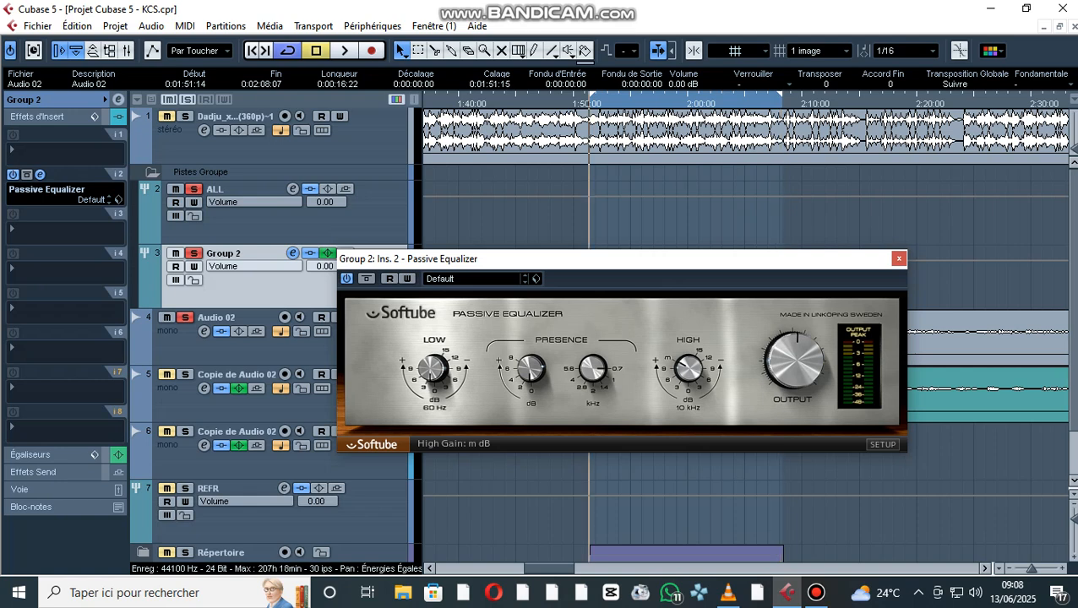
pyautogui.hotkey('ctrl', 's')
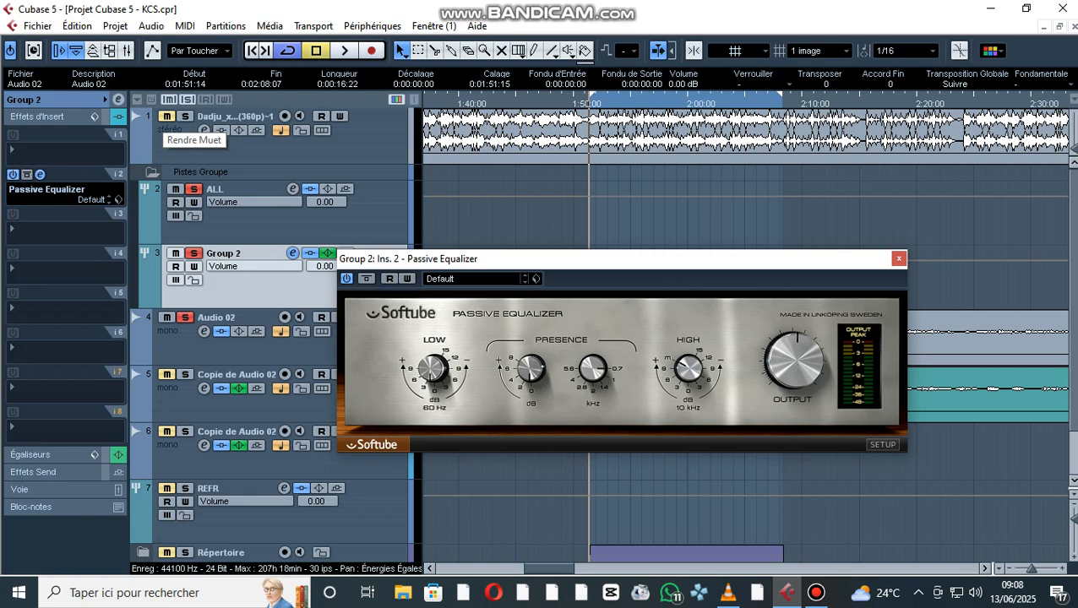
# - Solo the first stereo audio track alongside Group 2 and audition the vocal against it
pyautogui.click(184, 116)
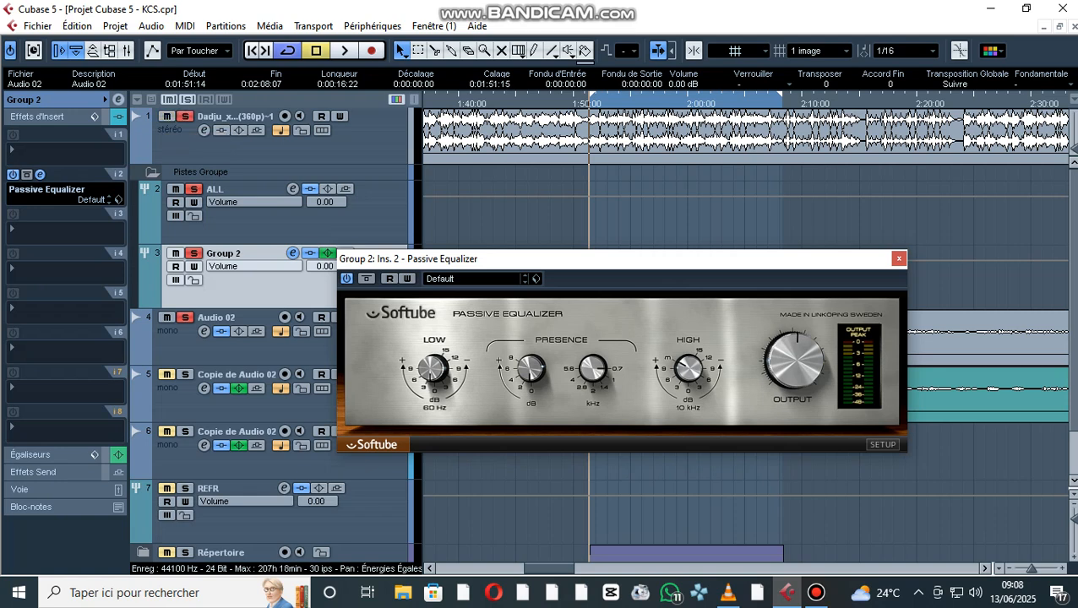
pyautogui.press('space')
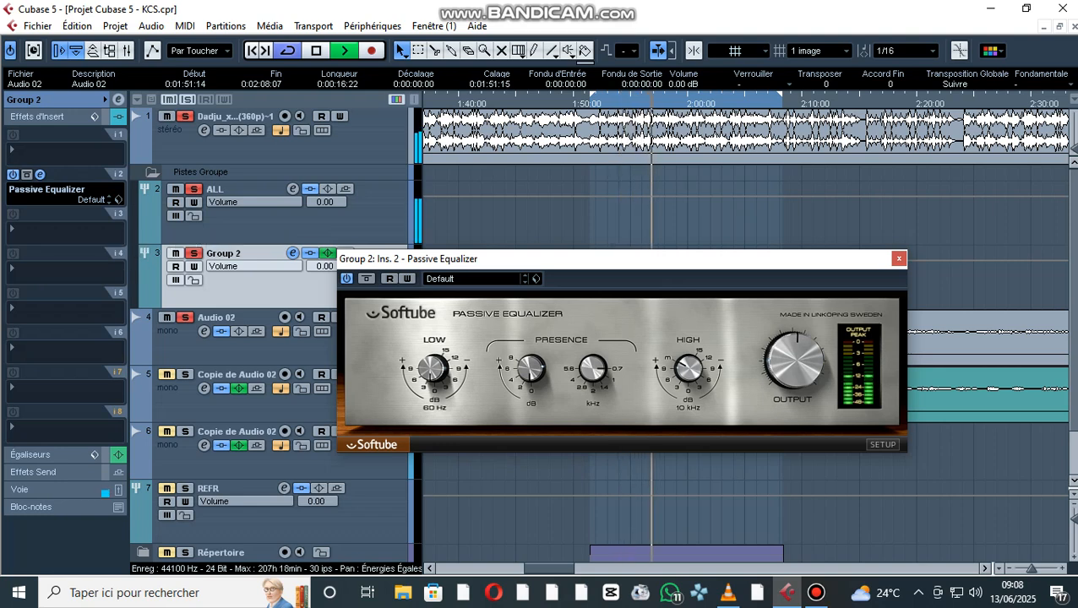
pyautogui.press('space')
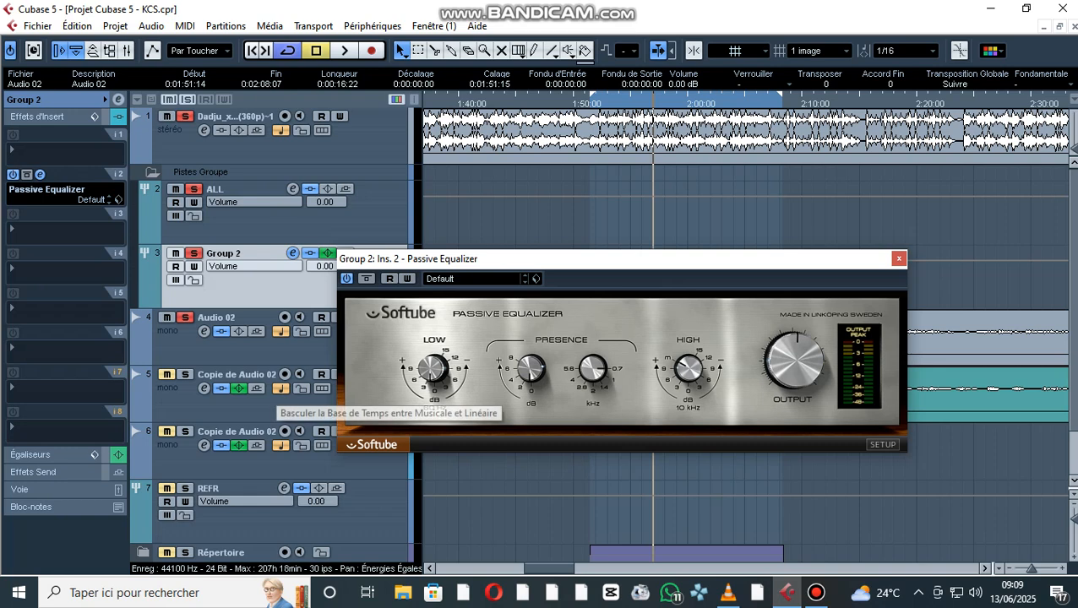
pyautogui.press('space')
pyautogui.press('space')
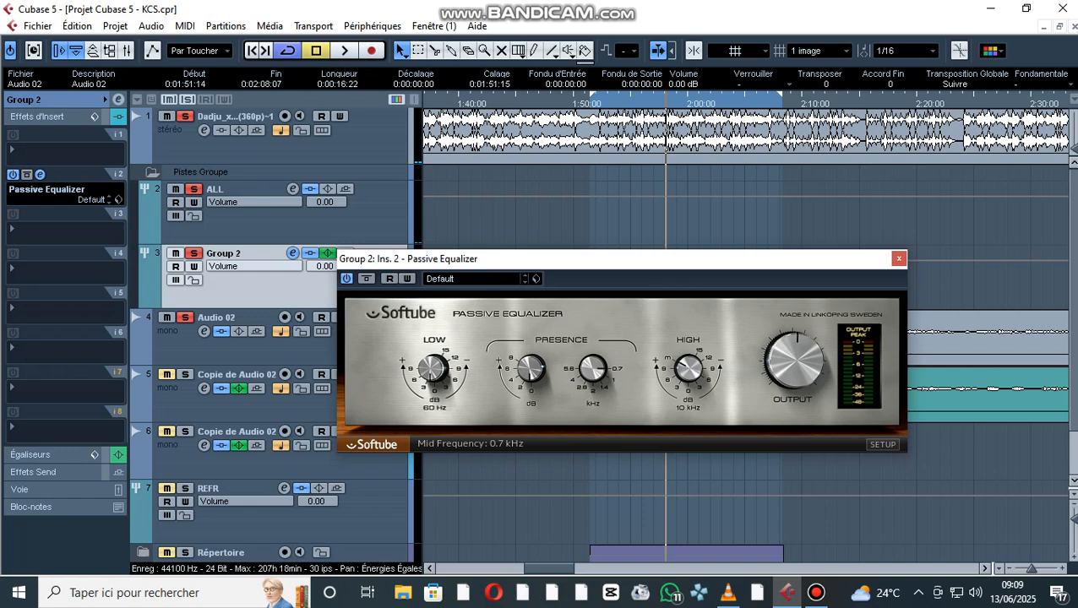
# - Insert RDeEsser Stereo in Group 2's third insert slot and set its Range to -33.0 and Thresh to -48.5
pyautogui.moveTo(786, 258); pyautogui.dragTo(809, 338)
pyautogui.click(34, 230)
pyautogui.moveTo(76, 382)
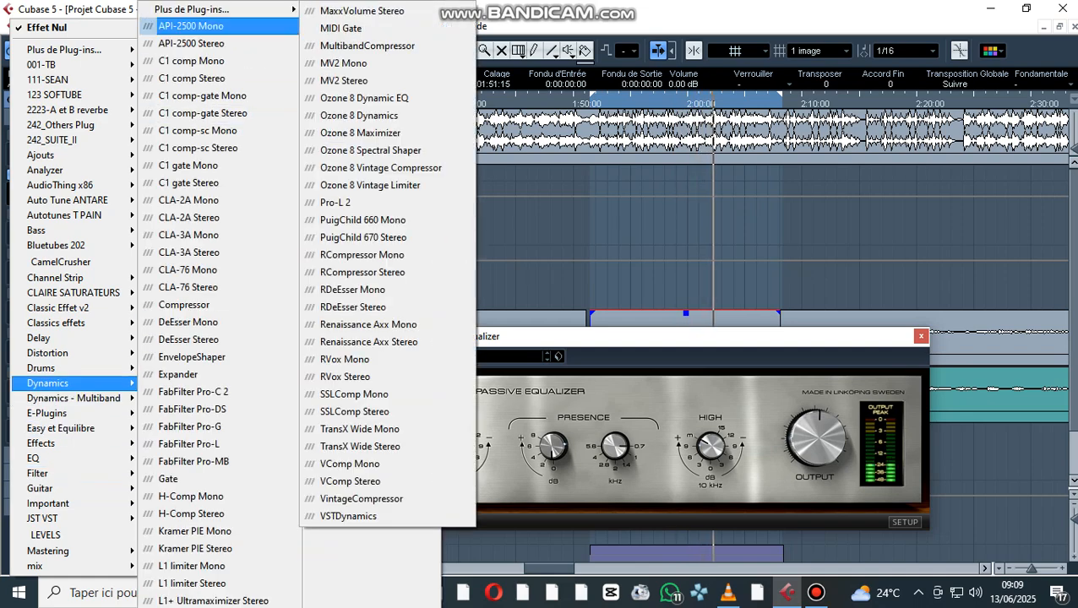
pyautogui.click(353, 307)
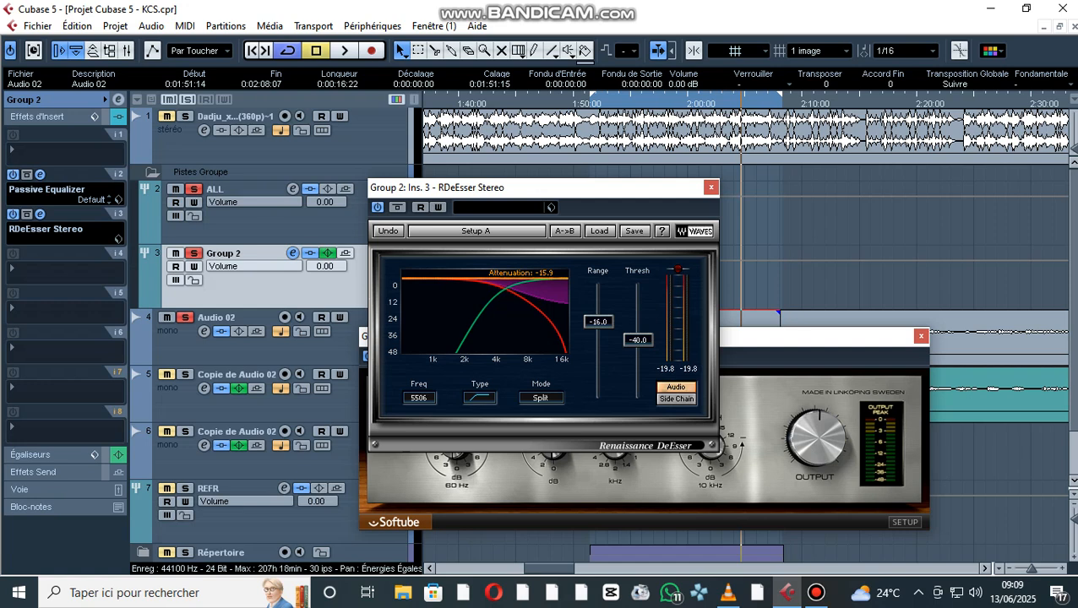
pyautogui.moveTo(598, 322); pyautogui.dragTo(598, 362)
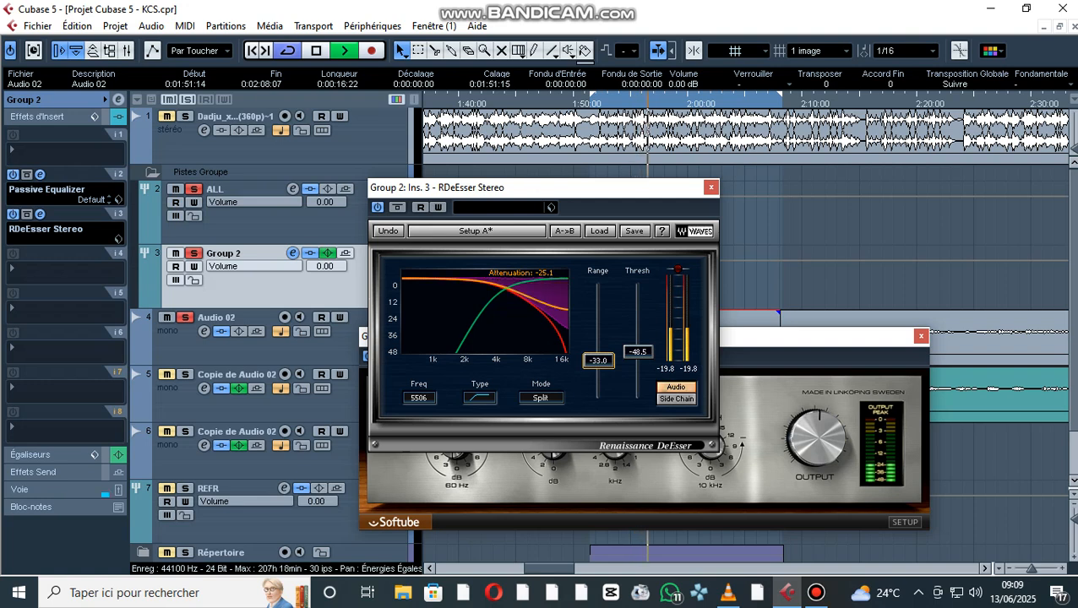
pyautogui.press('space')
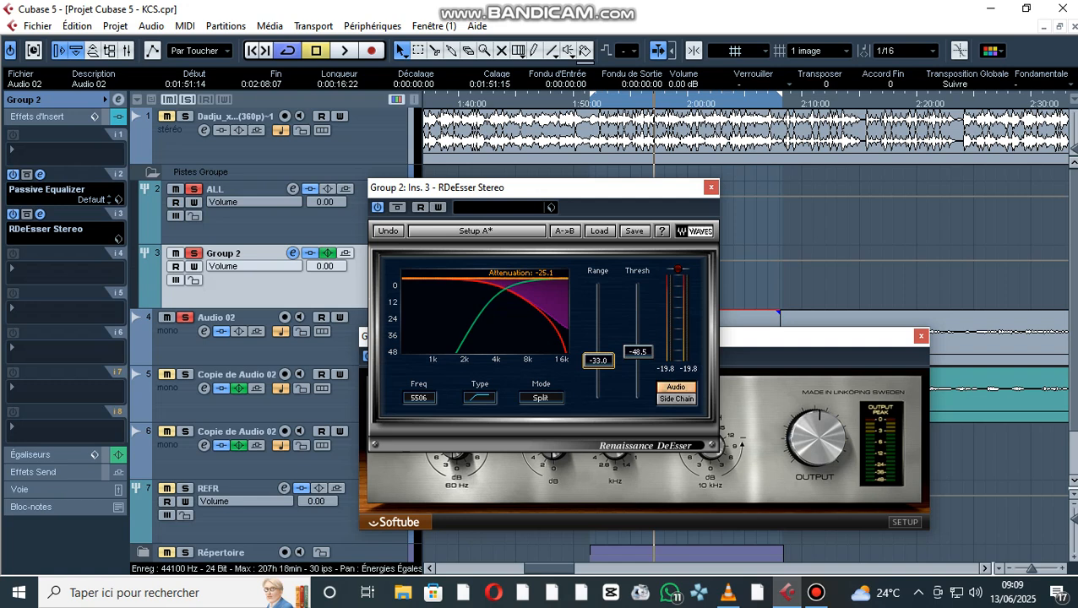
# - Audition the de-essed vocal with the first stereo track soloed and close the Passive Equalizer and RDeEsser windows
pyautogui.click(185, 117)
pyautogui.press('space')
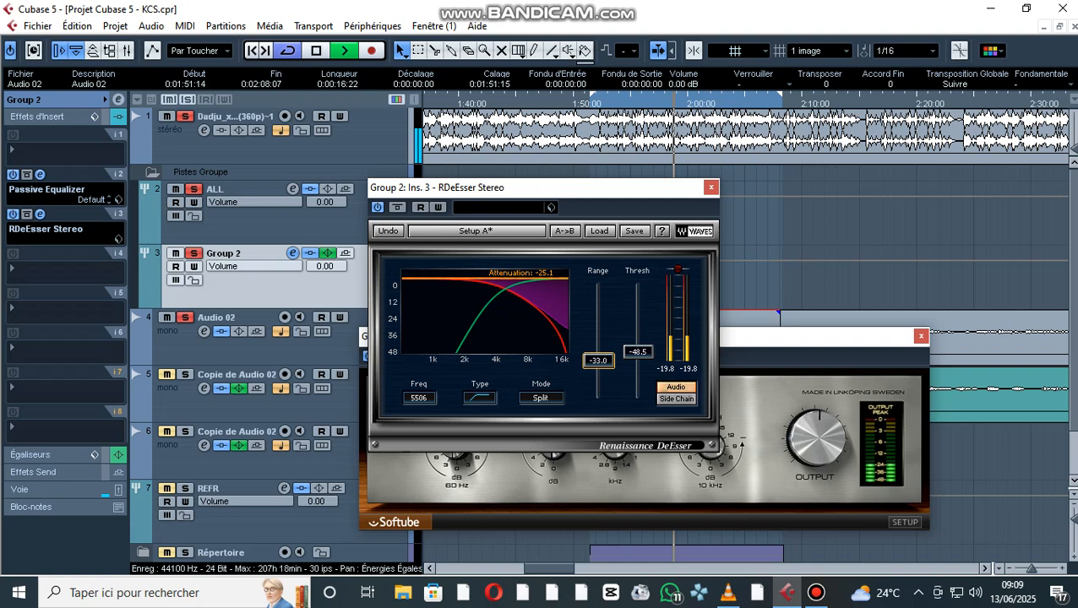
pyautogui.click(922, 336)
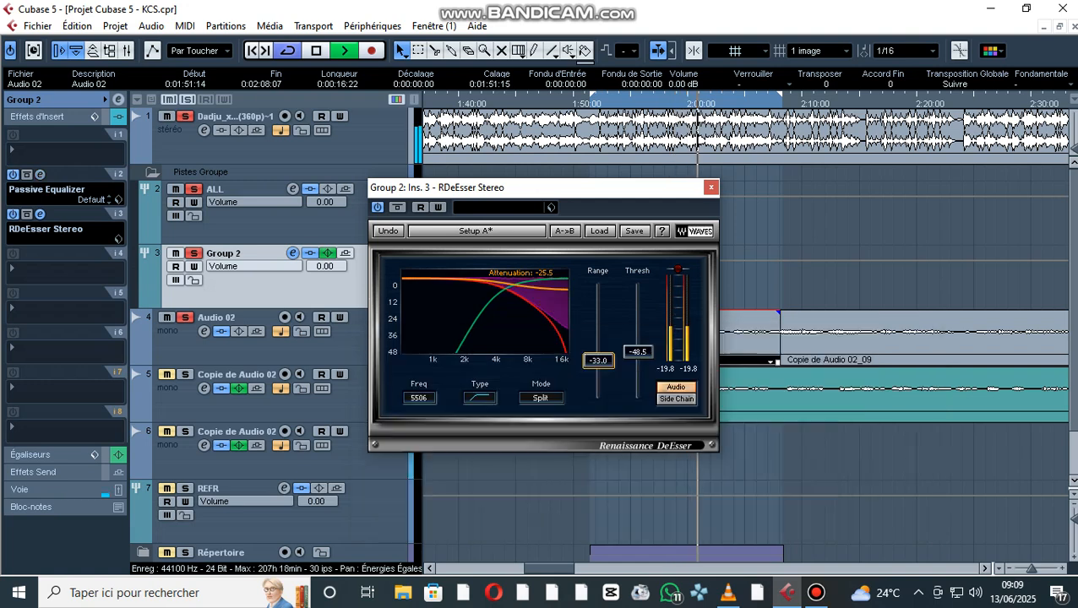
pyautogui.click(712, 187)
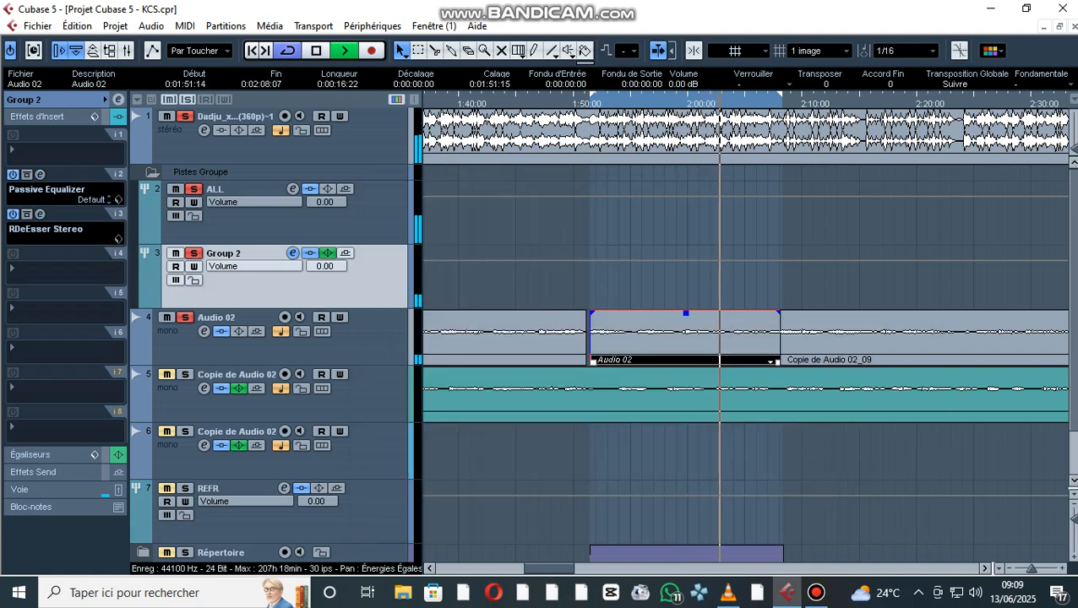
pyautogui.press('space')
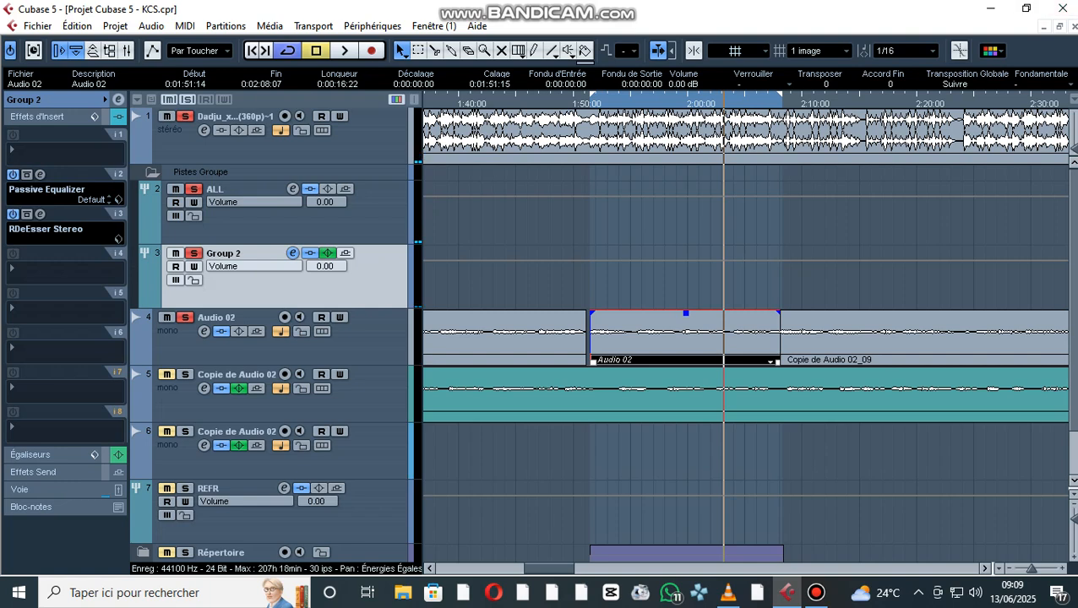
# - Insert the FabFilter Pro-R reverb in Group 2's fourth insert slot, reduce its Mix to a low level, and close its window
pyautogui.click(64, 273)
pyautogui.moveTo(68, 65)
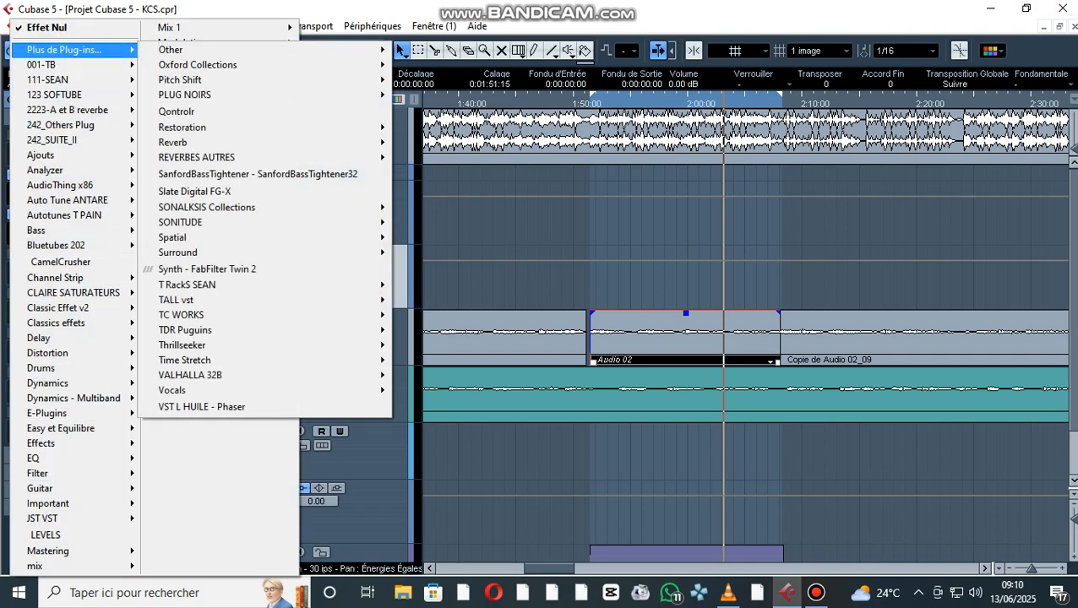
pyautogui.moveTo(178, 141)
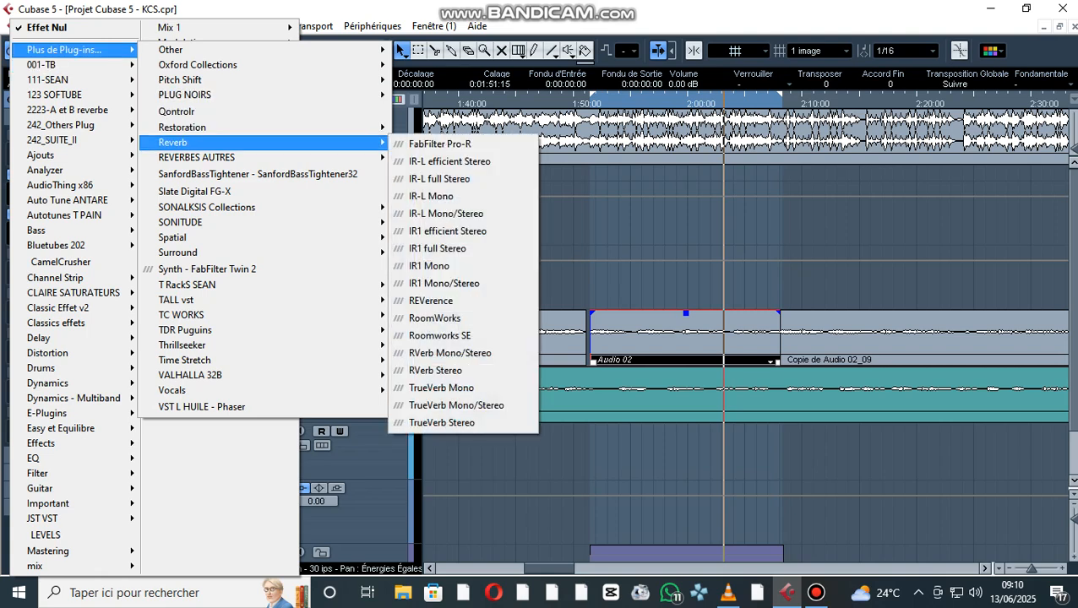
pyautogui.click(440, 144)
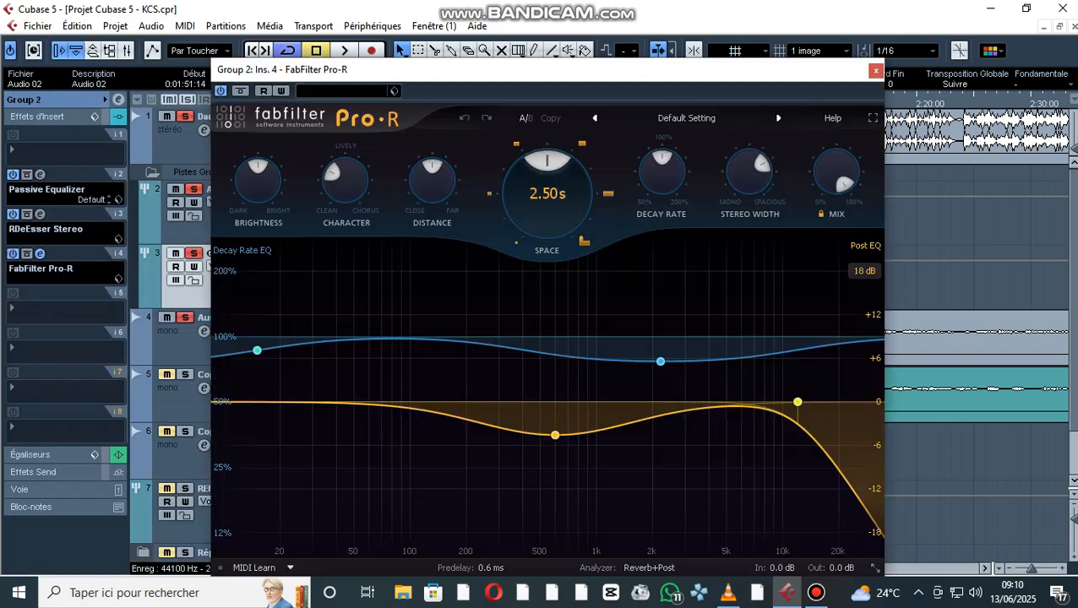
pyautogui.moveTo(836, 173); pyautogui.dragTo(837, 275)
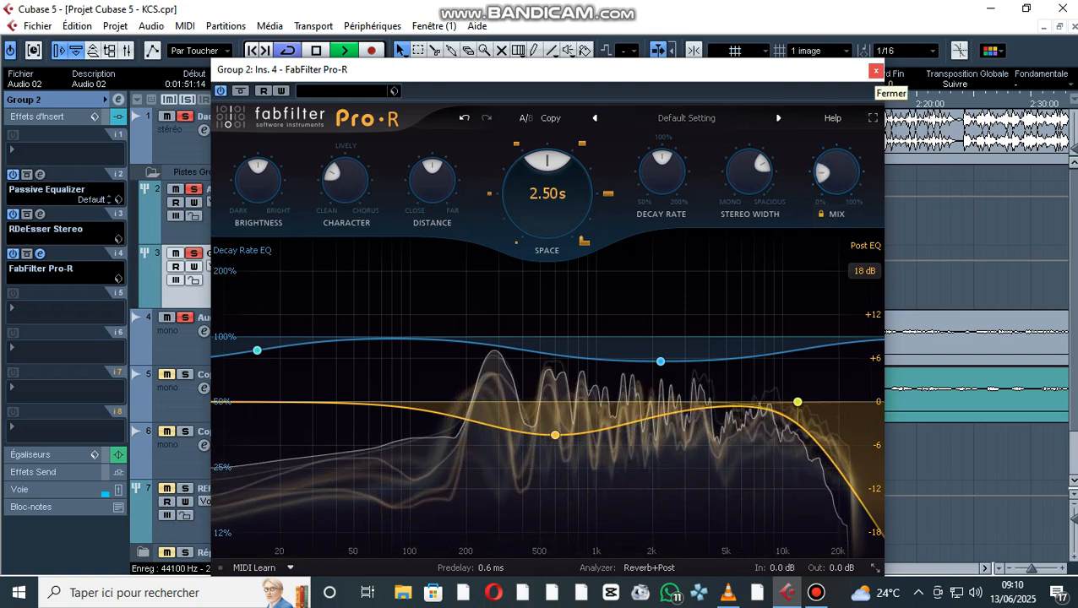
pyautogui.click(876, 71)
# - Solo both Copie de Audio 02 tracks, REFR and the Répertoire folder, and play from just before the loop start
pyautogui.scroll(-2, 642, 335)
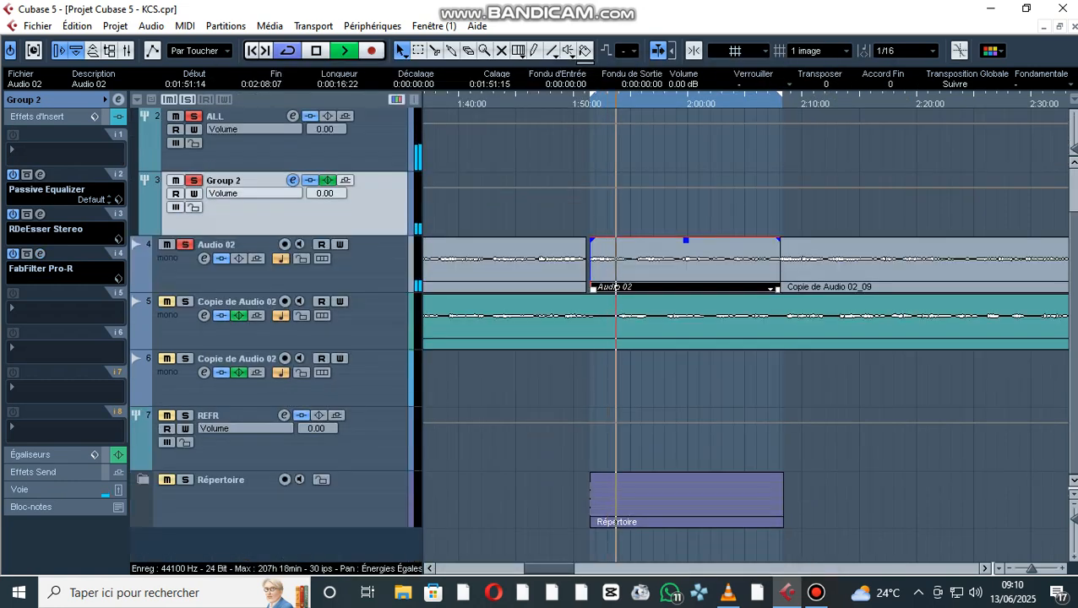
pyautogui.press('space')
pyautogui.click(587, 104)
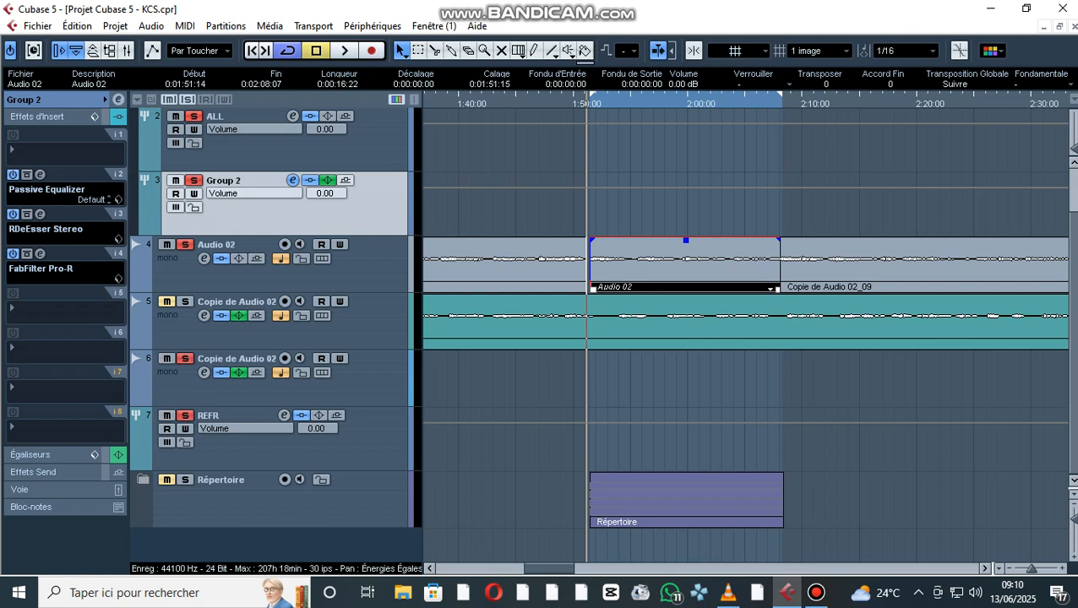
pyautogui.press('space')
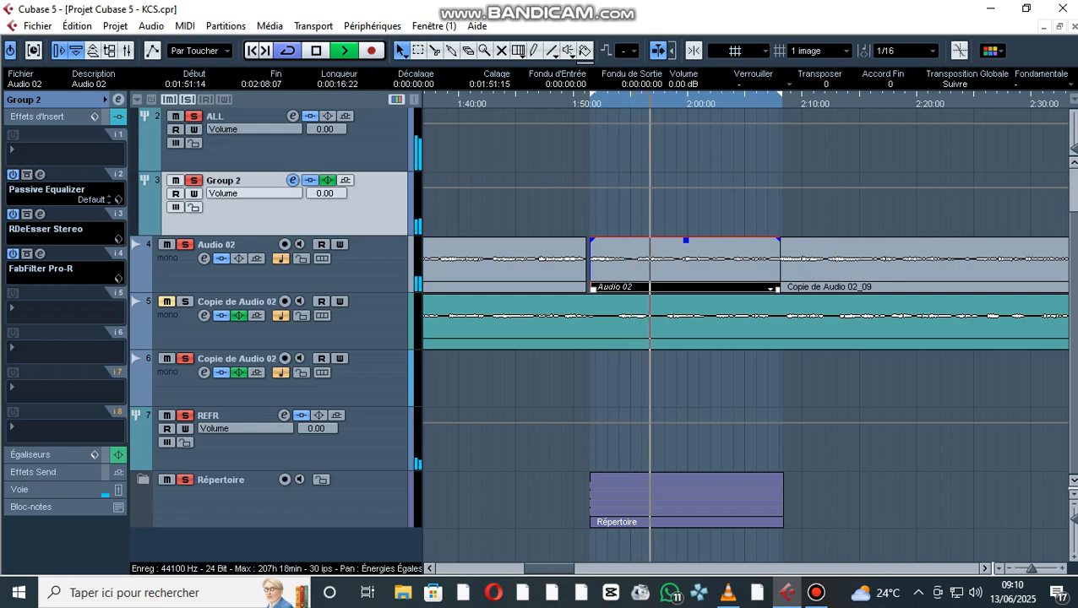
# - Extend the loop range to the end of the Copie de Audio 02_09 clip and save the project
pyautogui.press('g')
pyautogui.press('g')
pyautogui.press('g')
pyautogui.press('g')
pyautogui.press('g')
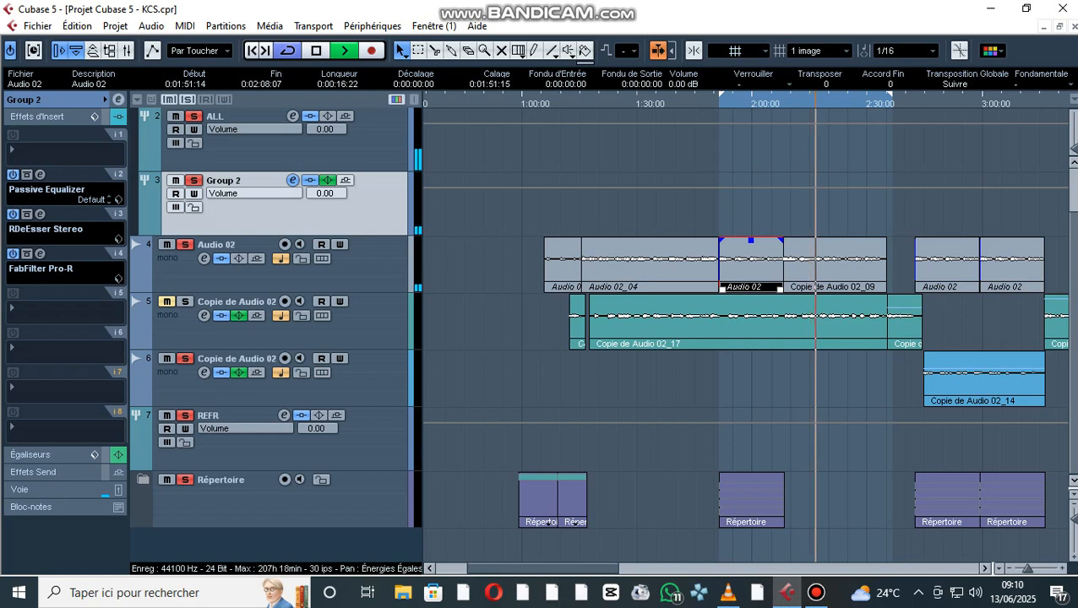
pyautogui.click(37, 26)
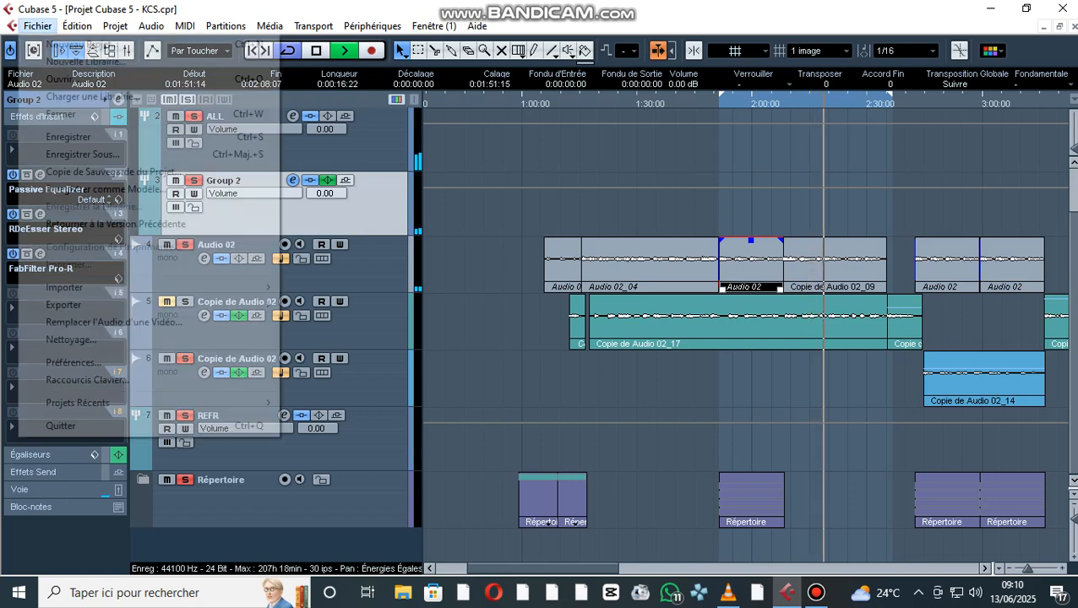
pyautogui.click(68, 137)
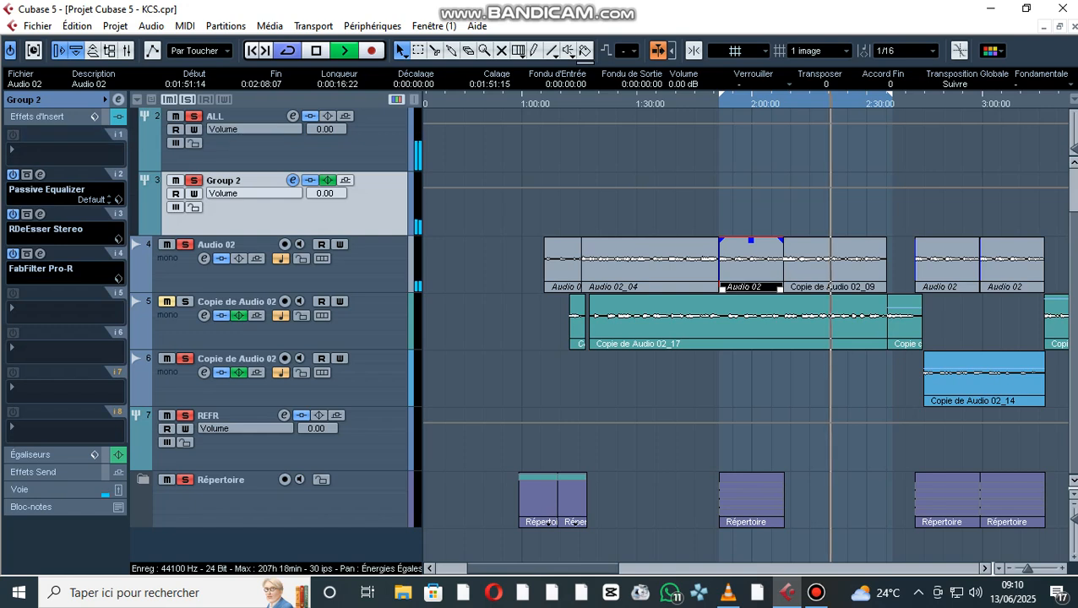